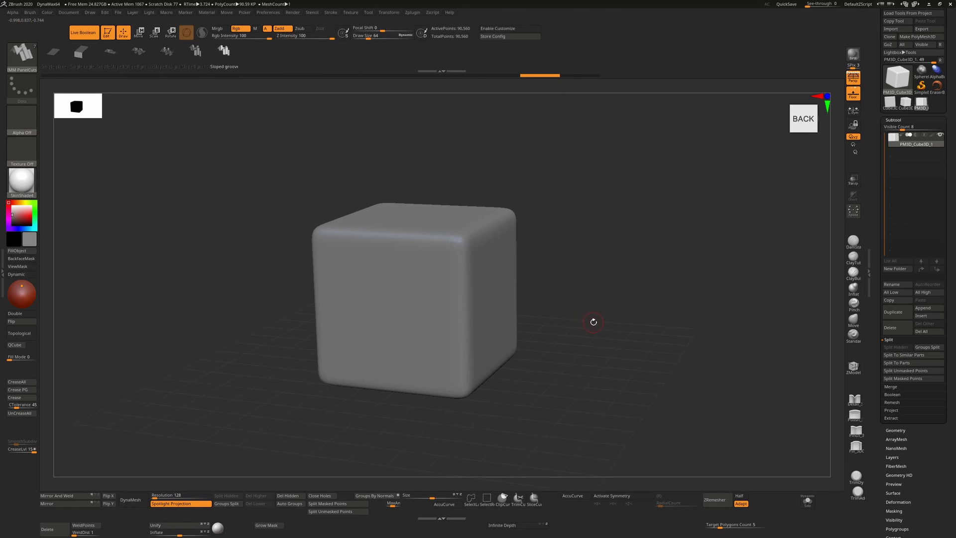
{"action": "key", "text": "b"}
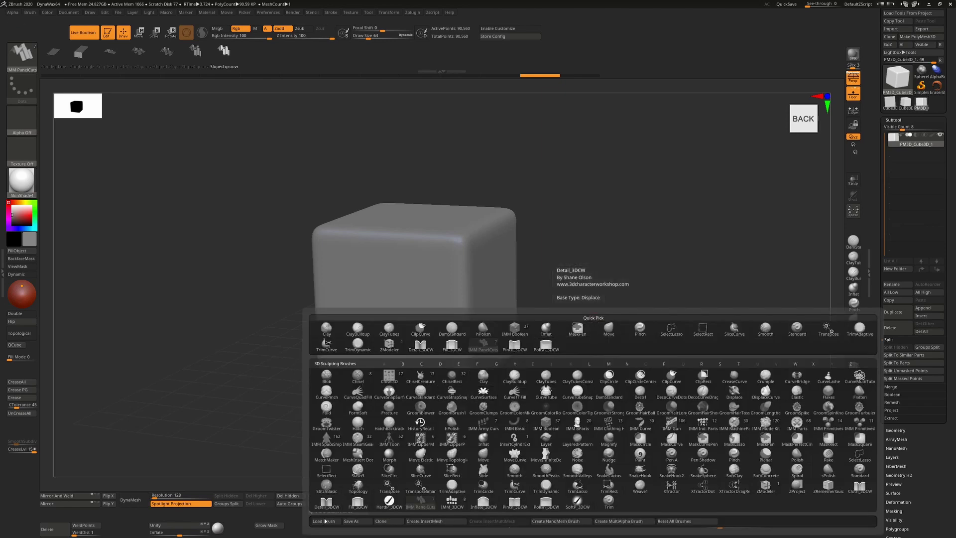
{"action": "left_click", "coordinate": [30, 13]}
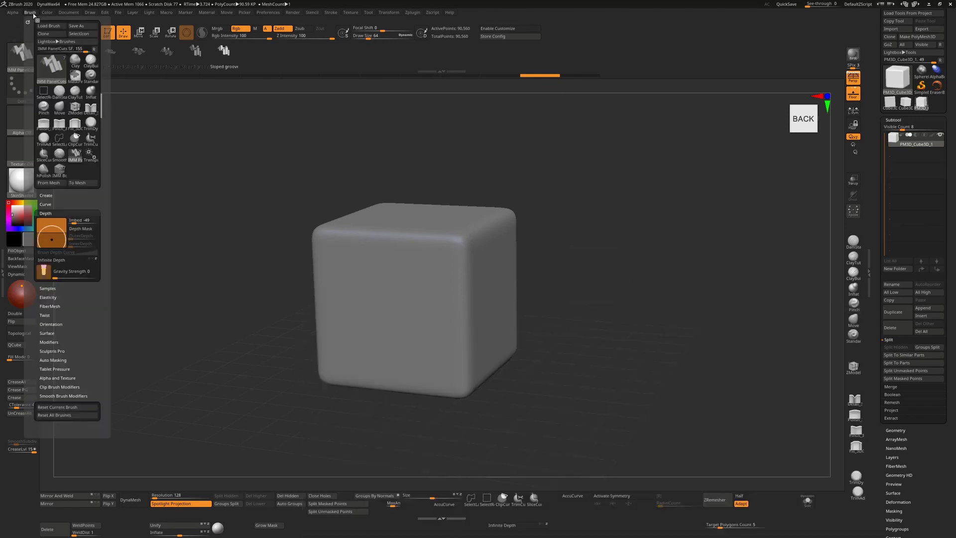
{"action": "left_click", "coordinate": [44, 27]}
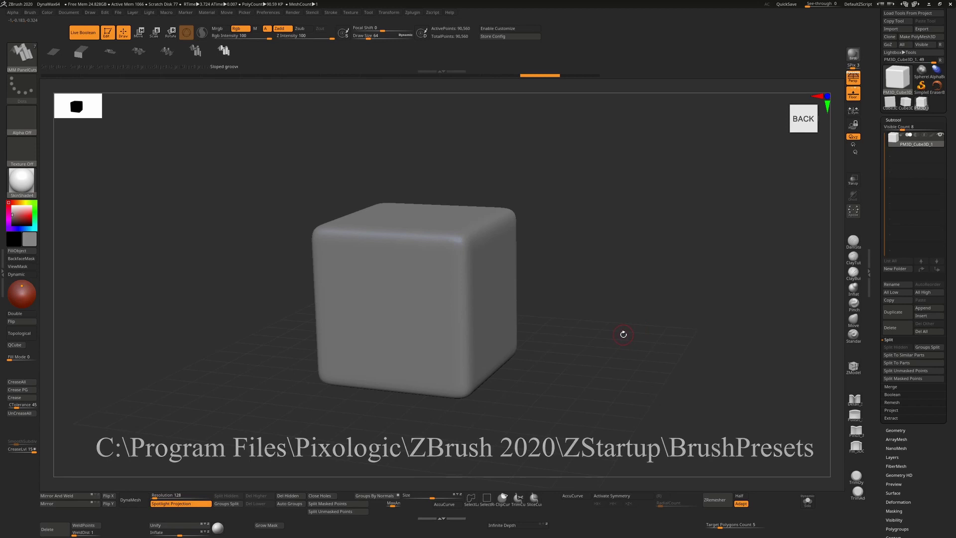
- Turn on the polyframe display and face the cube's back side squarely
{"action": "key", "text": "shift+f"}
{"action": "key", "text": "f"}
{"action": "left_click_drag", "start_coordinate": [640, 332], "coordinate": [625, 360]}
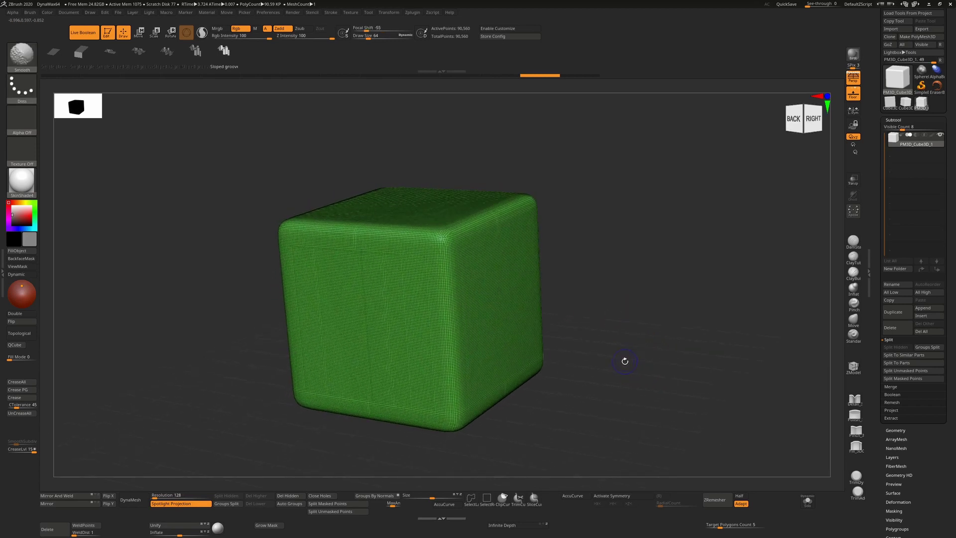
{"action": "key", "text": "shift"}
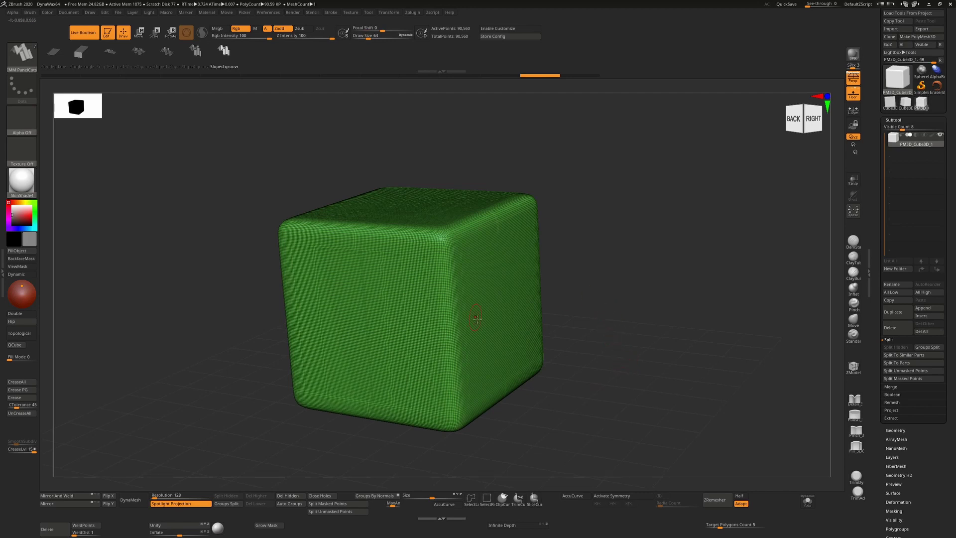
{"action": "left_click_drag", "start_coordinate": [638, 303], "coordinate": [665, 301]}
{"action": "left_click_drag", "start_coordinate": [471, 314], "coordinate": [626, 290], "text": "alt"}
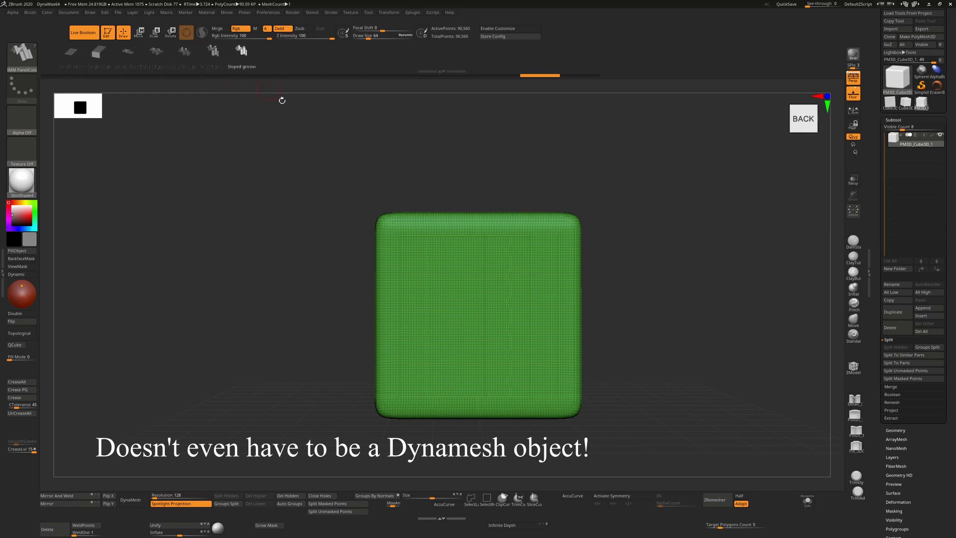
{"action": "left_click_drag", "start_coordinate": [482, 320], "coordinate": [488, 427]}
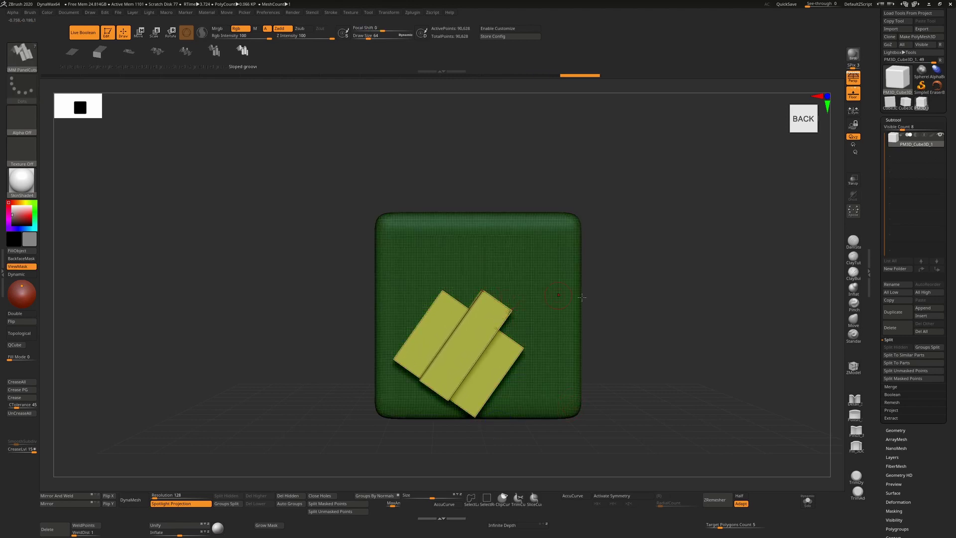
{"action": "key", "text": "shift"}
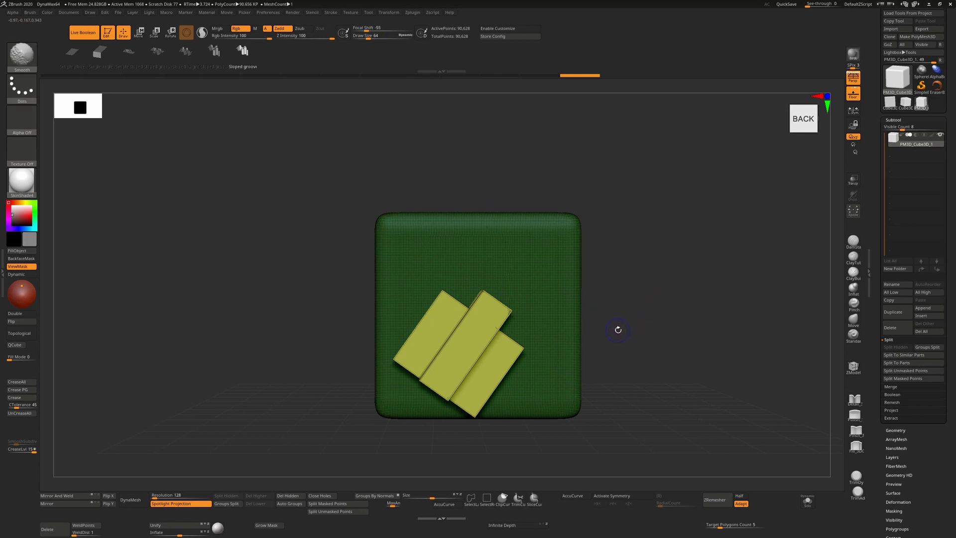
{"action": "key", "text": "w"}
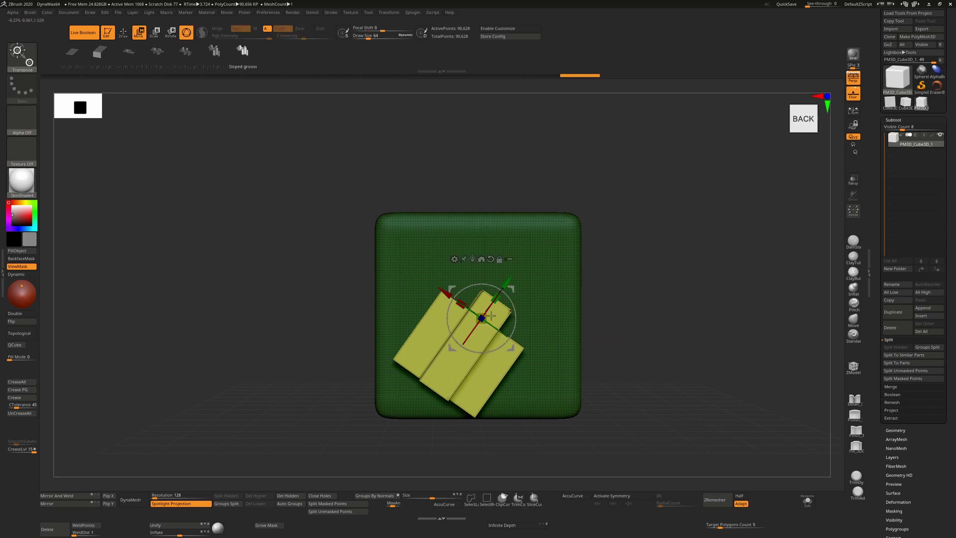
{"action": "left_click", "coordinate": [490, 259]}
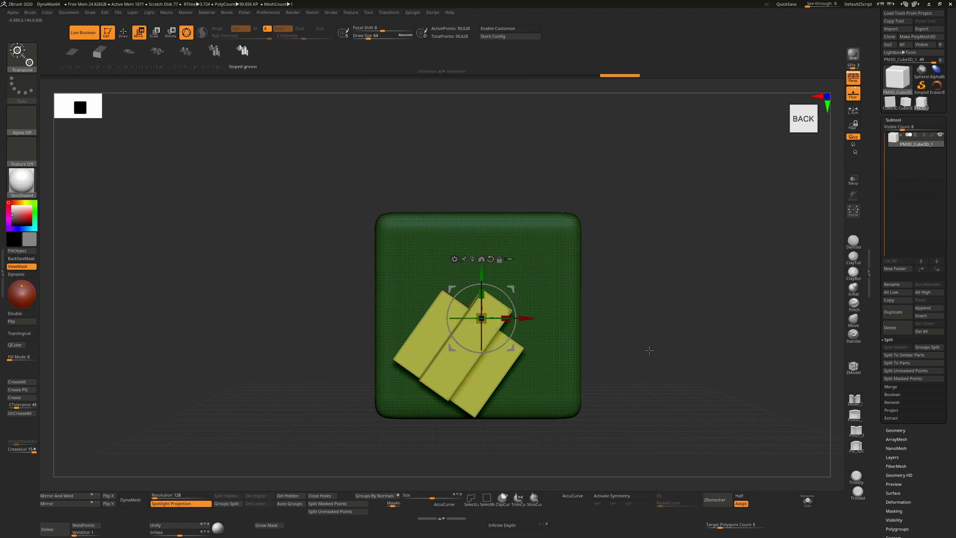
{"action": "key", "text": "ctrl+z"}
{"action": "key", "text": "ctrl+z"}
{"action": "key", "text": "q"}
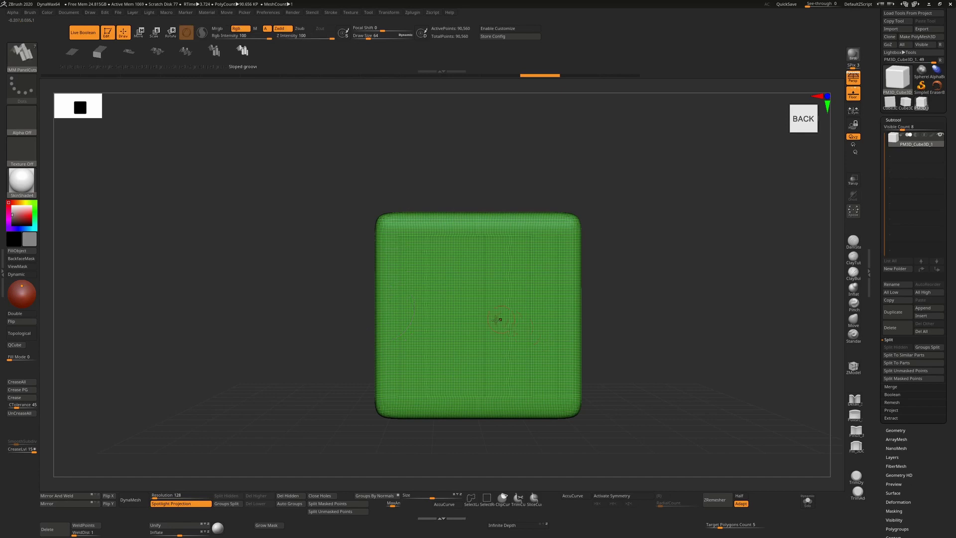
- Insert the groove mesh upright on the cube's back face and split its unmasked points into a separate subtool
{"action": "mouse_move", "coordinate": [483, 316]}
{"action": "left_mouse_down"}
{"action": "mouse_move", "coordinate": [484, 393]}
{"action": "mouse_move", "coordinate": [462, 399]}
{"action": "mouse_move", "coordinate": [469, 428]}
{"action": "left_mouse_up"}
{"action": "left_click_drag", "start_coordinate": [641, 296], "coordinate": [656, 303]}
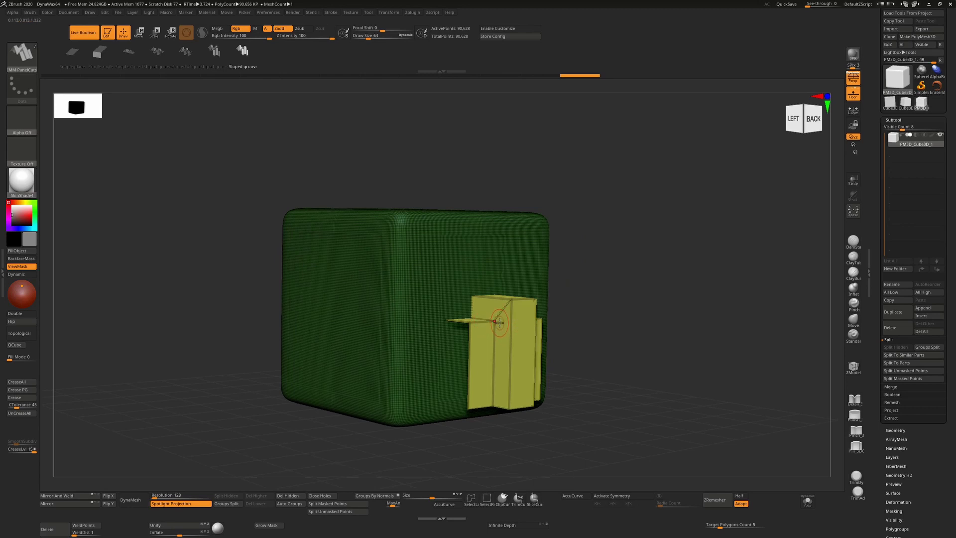
{"action": "left_click", "coordinate": [92, 38]}
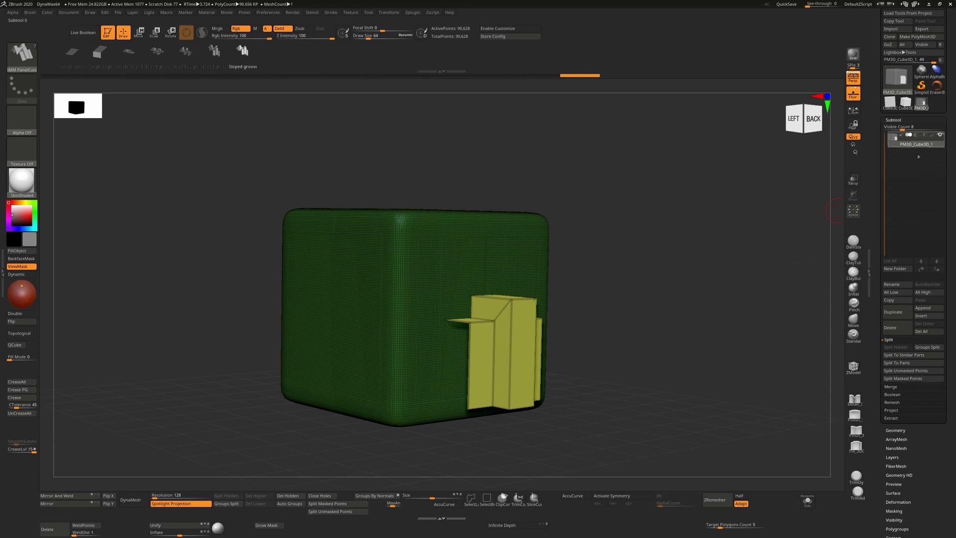
{"action": "left_click", "coordinate": [911, 371]}
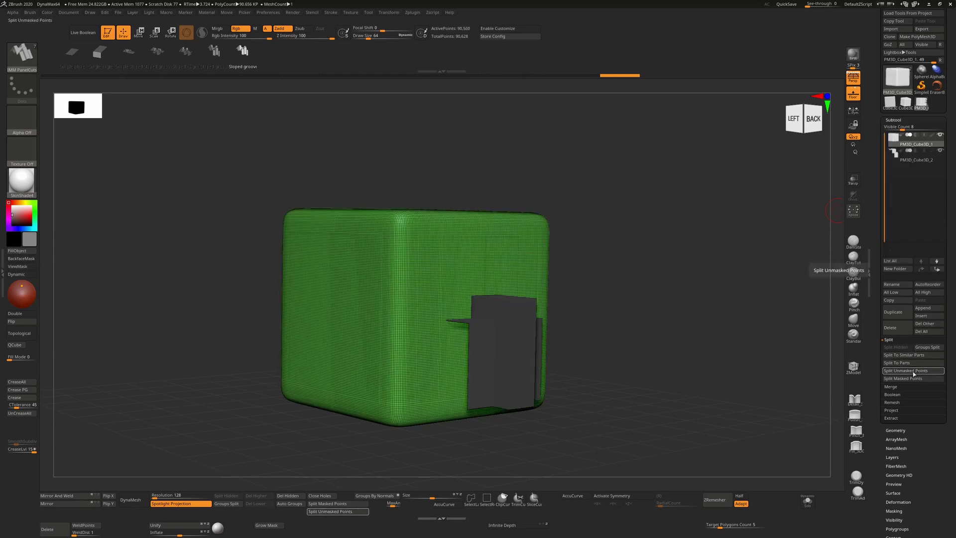
- Set the groove subtool to subtract with Live Boolean on, and make it the active subtool without polyframe
{"action": "mouse_move", "coordinate": [921, 153]}
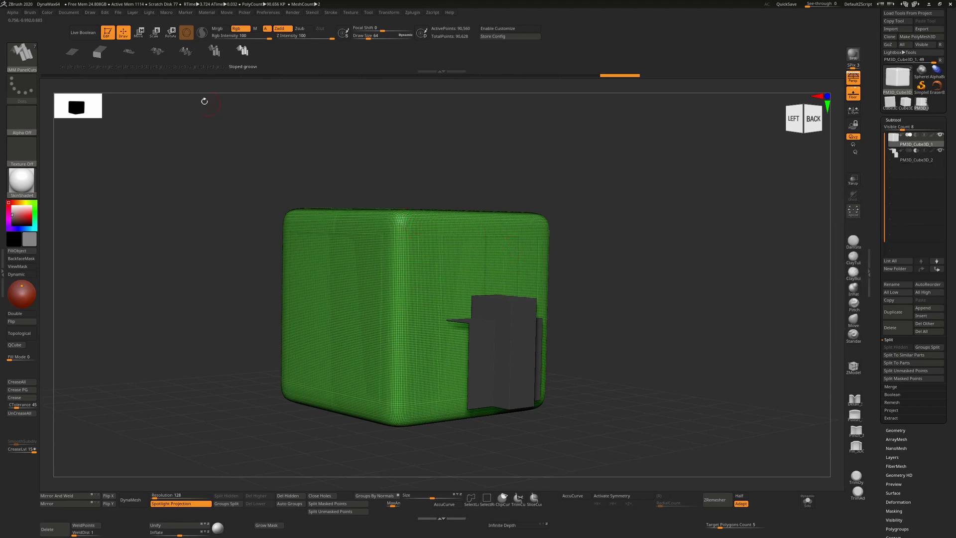
{"action": "left_click", "coordinate": [88, 34]}
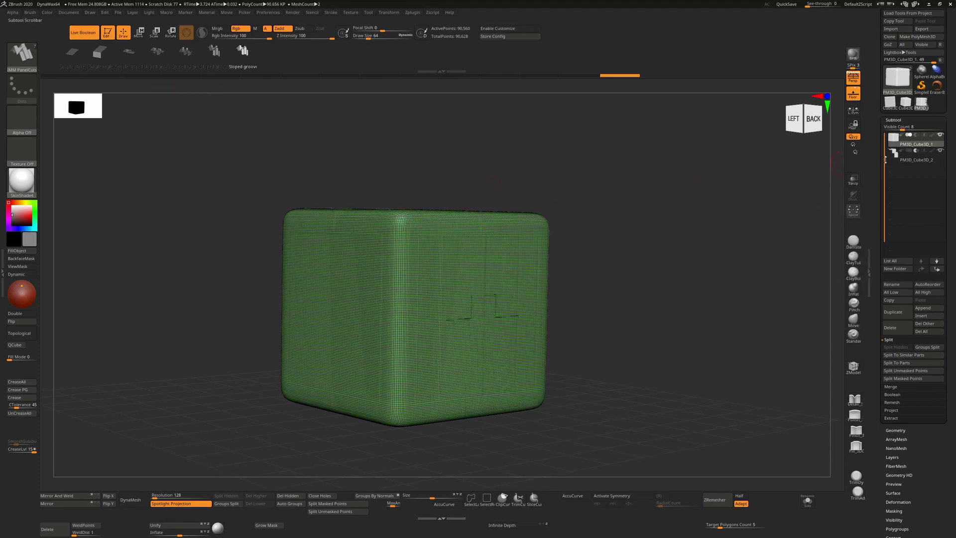
{"action": "left_click", "coordinate": [912, 159]}
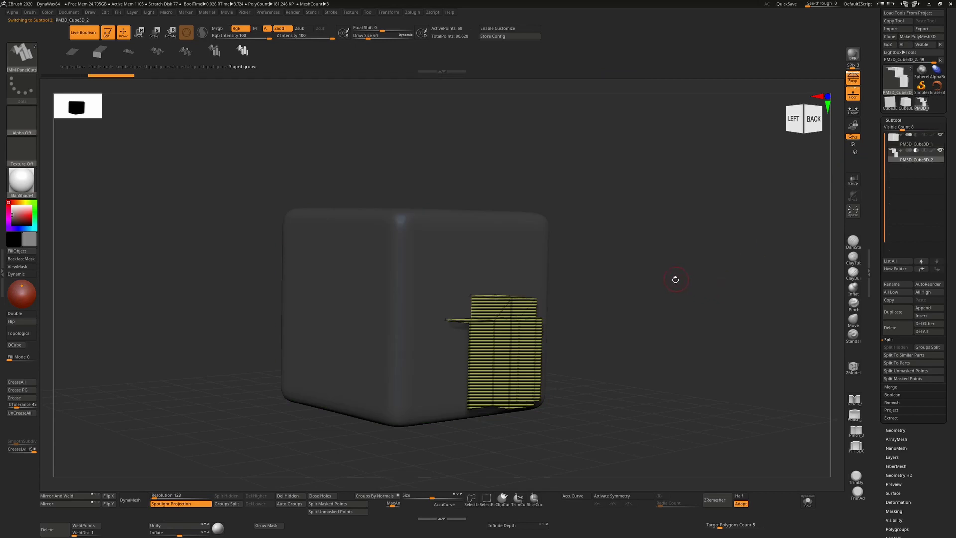
{"action": "left_click_drag", "start_coordinate": [676, 273], "coordinate": [735, 320], "text": "alt"}
{"action": "key", "text": "shift+f"}
- Move the groove cutter upward so it cuts through both the cube's back face and top
{"action": "key", "text": "w"}
{"action": "left_click_drag", "start_coordinate": [485, 267], "coordinate": [505, 222]}
{"action": "mouse_move", "coordinate": [693, 343]}
{"action": "left_mouse_down"}
{"action": "mouse_move", "coordinate": [703, 330]}
{"action": "mouse_move", "coordinate": [696, 335]}
{"action": "left_mouse_up"}
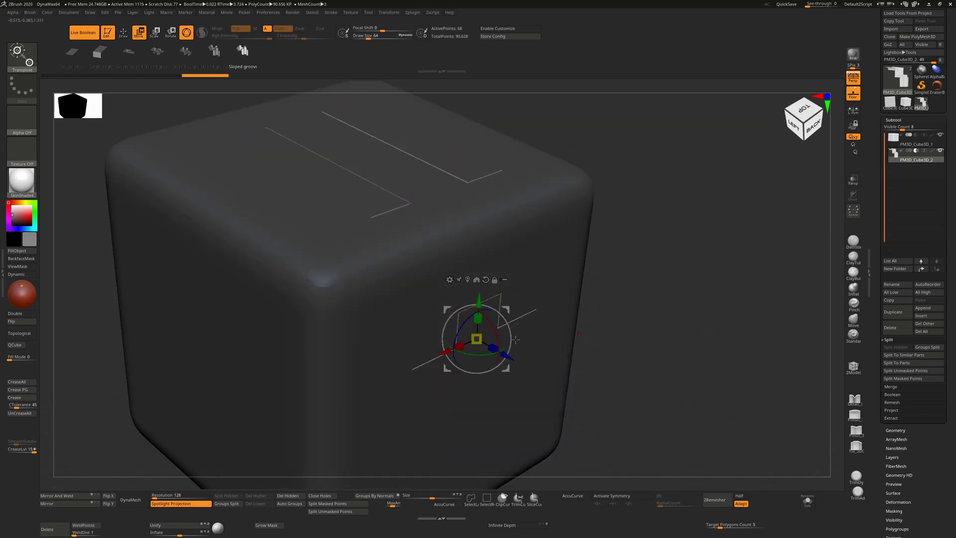
{"action": "left_click_drag", "start_coordinate": [646, 303], "coordinate": [559, 335]}
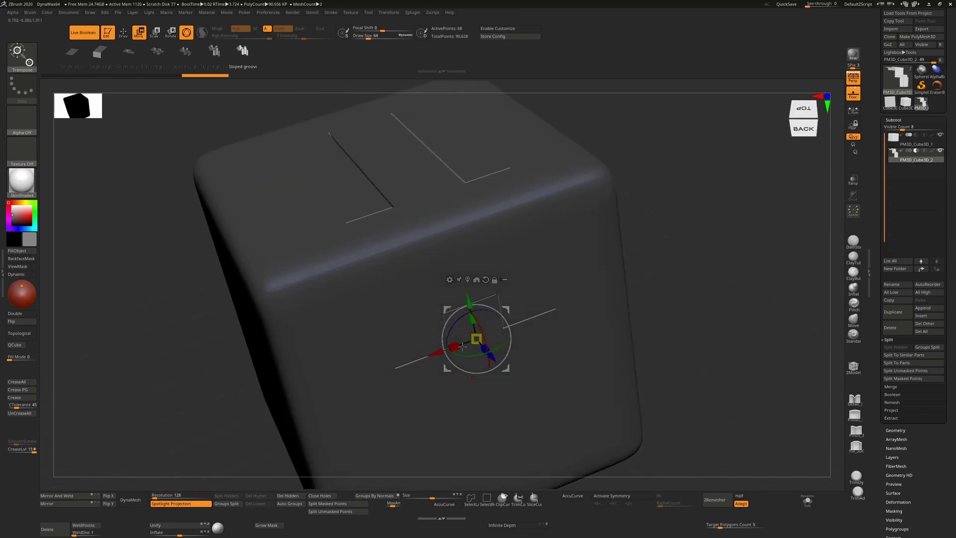
{"action": "left_click_drag", "start_coordinate": [455, 347], "coordinate": [279, 450]}
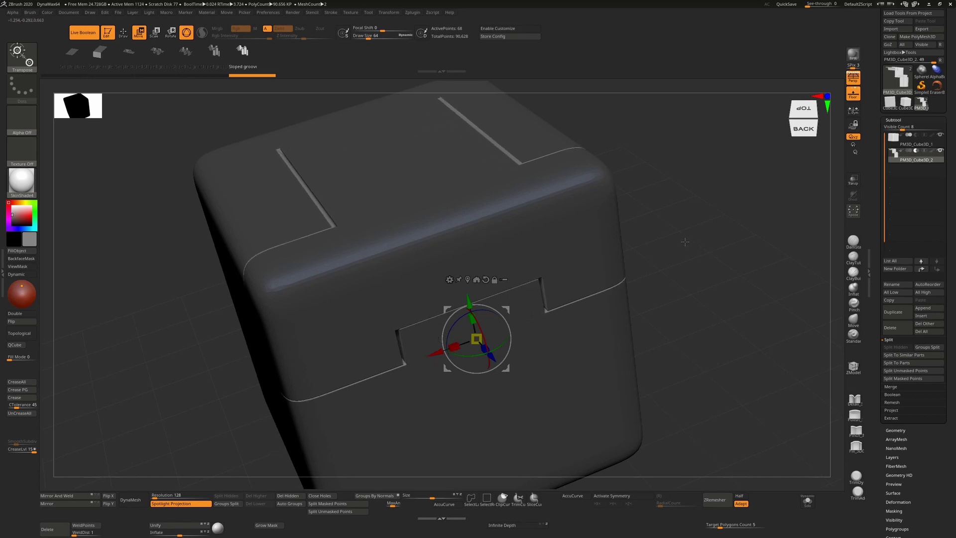
{"action": "left_click_drag", "start_coordinate": [692, 259], "coordinate": [684, 215]}
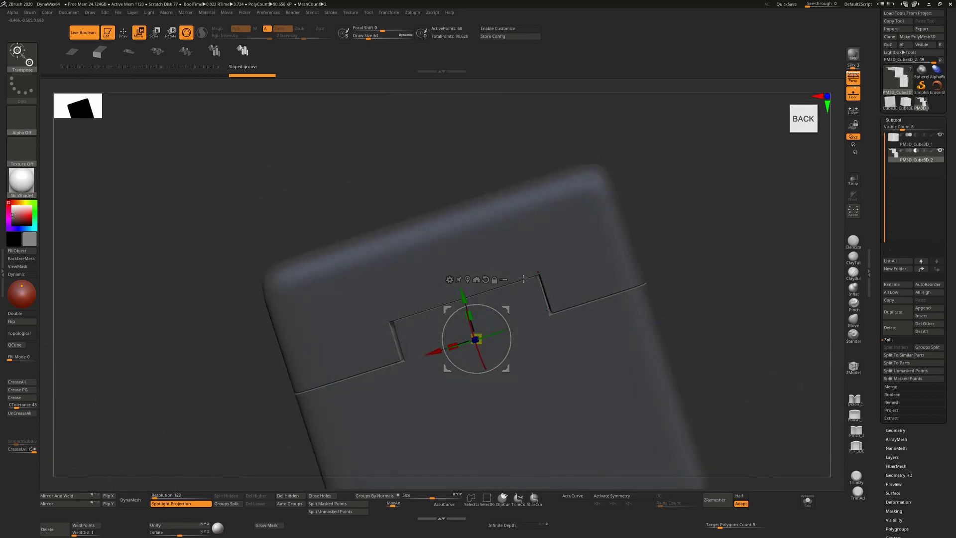
{"action": "left_click_drag", "start_coordinate": [573, 278], "coordinate": [715, 271]}
{"action": "left_click_drag", "start_coordinate": [689, 314], "coordinate": [617, 407], "text": "alt"}
{"action": "left_click_drag", "start_coordinate": [606, 333], "coordinate": [583, 286], "text": "alt"}
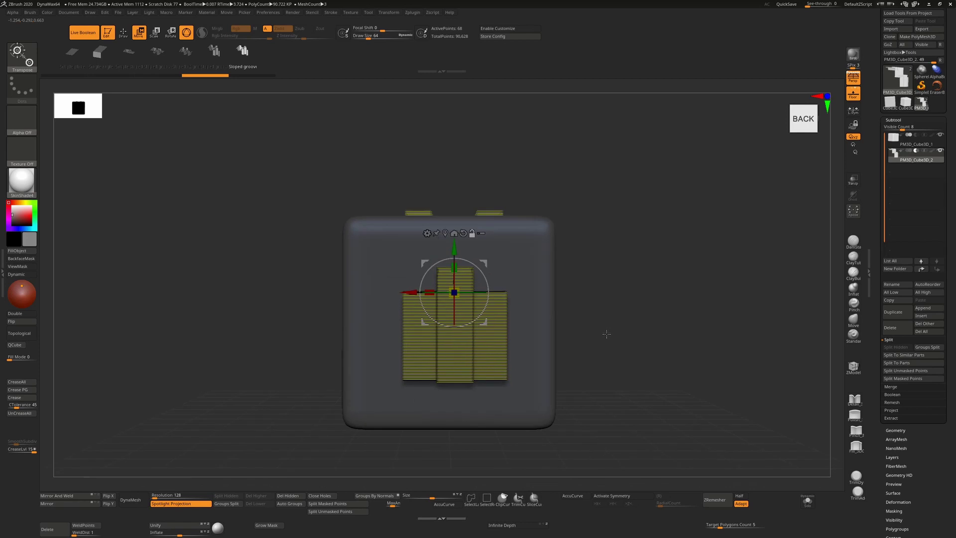
- Turn off perspective, then use a mask to extend one end of the groove cutter outward past the cube's side
{"action": "key", "text": "p"}
{"action": "mouse_move", "coordinate": [622, 431]}
{"action": "left_mouse_down", "text": "ctrl"}
{"action": "mouse_move", "coordinate": [501, 212]}
{"action": "mouse_move", "coordinate": [492, 168]}
{"action": "left_mouse_up", "text": "ctrl"}
{"action": "left_click_drag", "start_coordinate": [416, 291], "coordinate": [429, 292]}
{"action": "left_click_drag", "start_coordinate": [647, 277], "coordinate": [566, 280]}
{"action": "left_click_drag", "start_coordinate": [697, 254], "coordinate": [629, 268]}
{"action": "left_click_drag", "start_coordinate": [430, 294], "coordinate": [479, 295]}
{"action": "mouse_move", "coordinate": [704, 252]}
{"action": "left_mouse_down"}
{"action": "mouse_move", "coordinate": [719, 284]}
{"action": "mouse_move", "coordinate": [726, 255]}
{"action": "left_mouse_up"}
- Mask the extended half, pull the opposite end of the groove cutter past the cube's other side, and clear the mask
{"action": "mouse_move", "coordinate": [324, 170]}
{"action": "left_mouse_down", "text": "ctrl"}
{"action": "mouse_move", "coordinate": [414, 385]}
{"action": "mouse_move", "coordinate": [431, 387]}
{"action": "left_mouse_up", "text": "ctrl"}
{"action": "left_click_drag", "start_coordinate": [321, 143], "coordinate": [420, 429], "text": "ctrl"}
{"action": "left_click_drag", "start_coordinate": [469, 295], "coordinate": [381, 293]}
{"action": "left_click", "coordinate": [645, 279], "text": "ctrl"}
{"action": "mouse_move", "coordinate": [616, 276]}
{"action": "left_mouse_down"}
{"action": "mouse_move", "coordinate": [635, 281]}
{"action": "mouse_move", "coordinate": [620, 271]}
{"action": "mouse_move", "coordinate": [513, 282]}
{"action": "mouse_move", "coordinate": [454, 256]}
{"action": "mouse_move", "coordinate": [426, 276]}
{"action": "mouse_move", "coordinate": [429, 342]}
{"action": "left_mouse_up"}
{"action": "key", "text": "ctrl+z"}
{"action": "key", "text": "ctrl+z"}
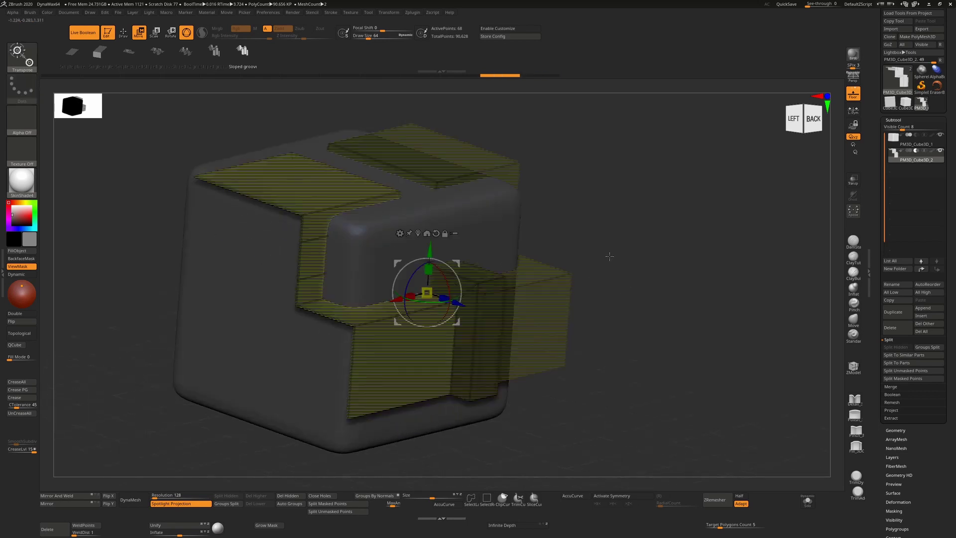
{"action": "left_click_drag", "start_coordinate": [609, 257], "coordinate": [628, 275], "text": "ctrl"}
- Lower the groove cutter until its upper section runs below the cube's top, and shift it slightly toward the back
{"action": "left_click_drag", "start_coordinate": [434, 249], "coordinate": [435, 283]}
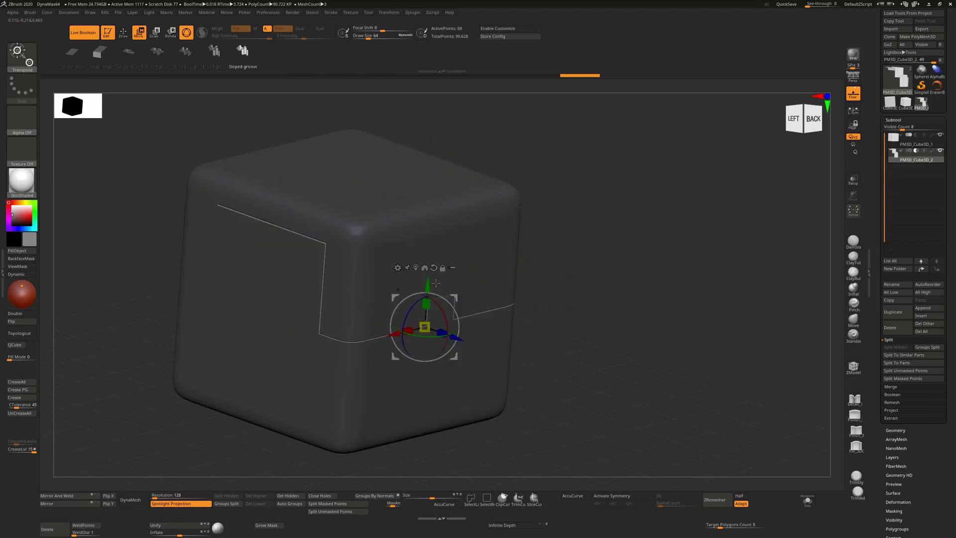
{"action": "left_click_drag", "start_coordinate": [626, 242], "coordinate": [667, 233]}
{"action": "left_click_drag", "start_coordinate": [447, 331], "coordinate": [464, 336]}
- Mask the rear part of the groove cutter and extend its front end past the cube's front face
{"action": "left_click_drag", "start_coordinate": [552, 294], "coordinate": [585, 288], "text": "shift"}
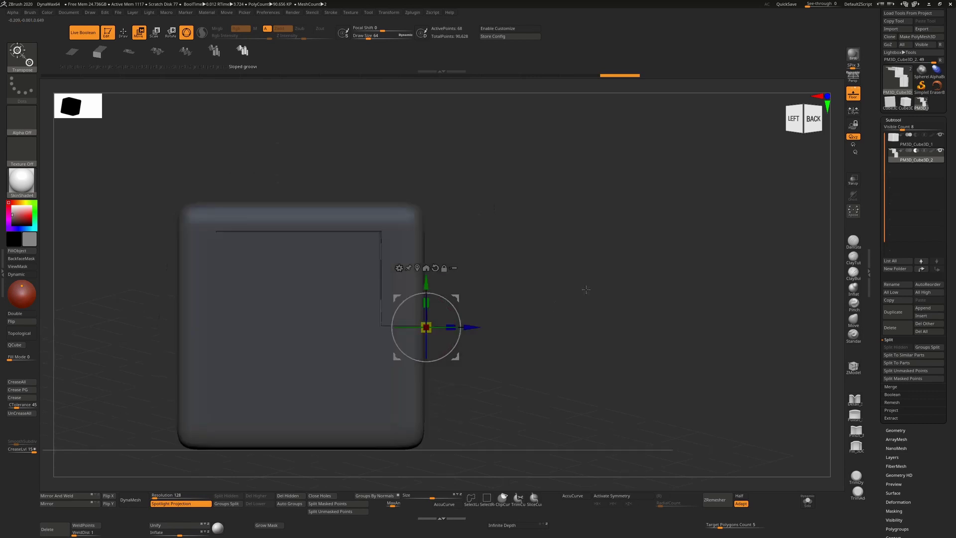
{"action": "right_click_drag", "start_coordinate": [424, 302], "coordinate": [528, 278], "text": "alt"}
{"action": "left_click_drag", "start_coordinate": [235, 143], "coordinate": [374, 465], "text": "ctrl"}
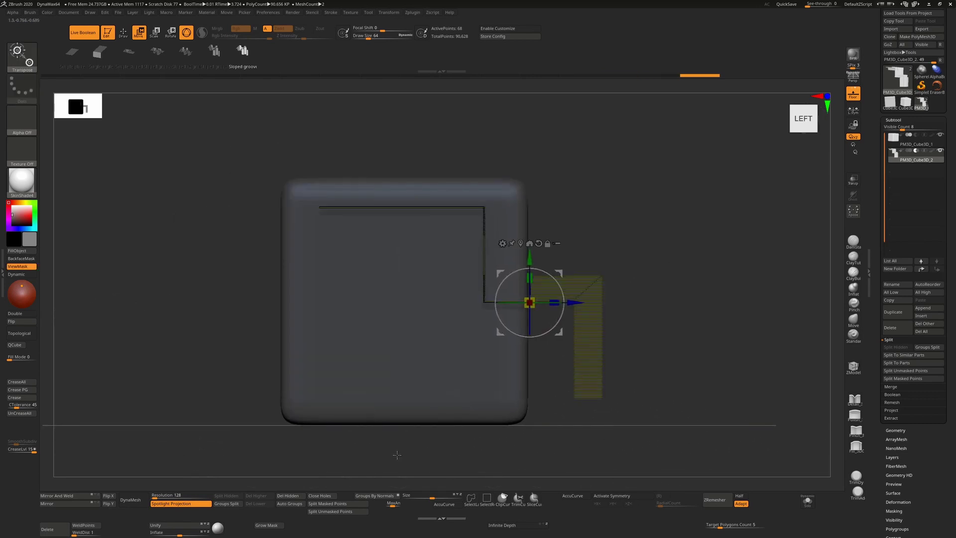
{"action": "left_click_drag", "start_coordinate": [578, 301], "coordinate": [521, 301]}
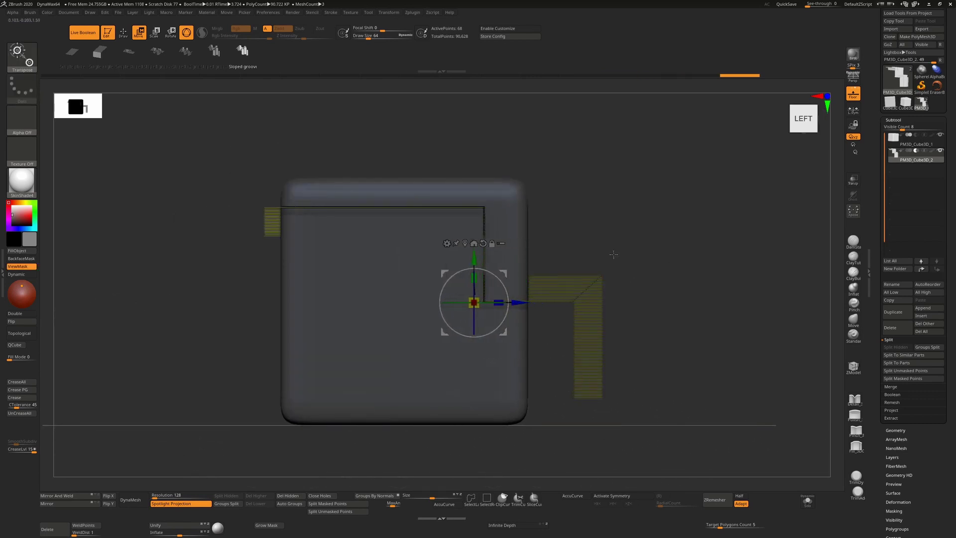
{"action": "mouse_move", "coordinate": [664, 202]}
{"action": "left_mouse_down"}
{"action": "mouse_move", "coordinate": [681, 214]}
{"action": "mouse_move", "coordinate": [653, 223]}
{"action": "left_mouse_up"}
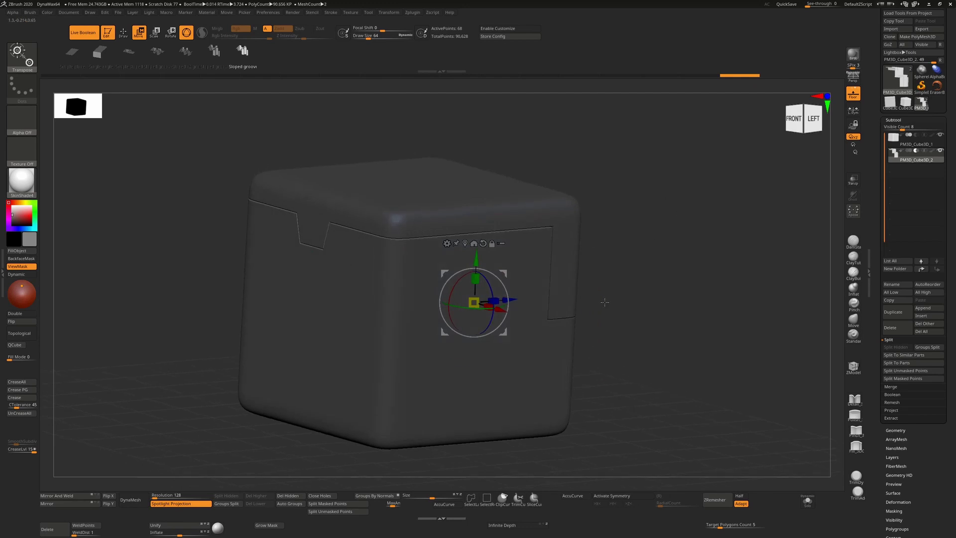
{"action": "key", "text": "ctrl+h"}
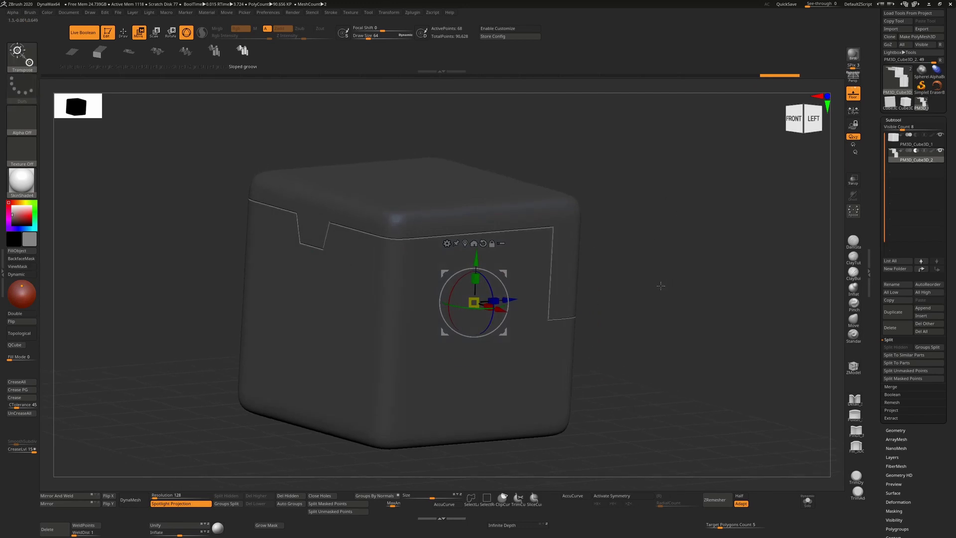
{"action": "left_click", "coordinate": [674, 282]}
- Return to Draw mode, turn off Live Boolean, and isolate the groove cutter with Solo
{"action": "left_click_drag", "start_coordinate": [691, 254], "coordinate": [642, 254], "text": "shift"}
{"action": "key", "text": "q"}
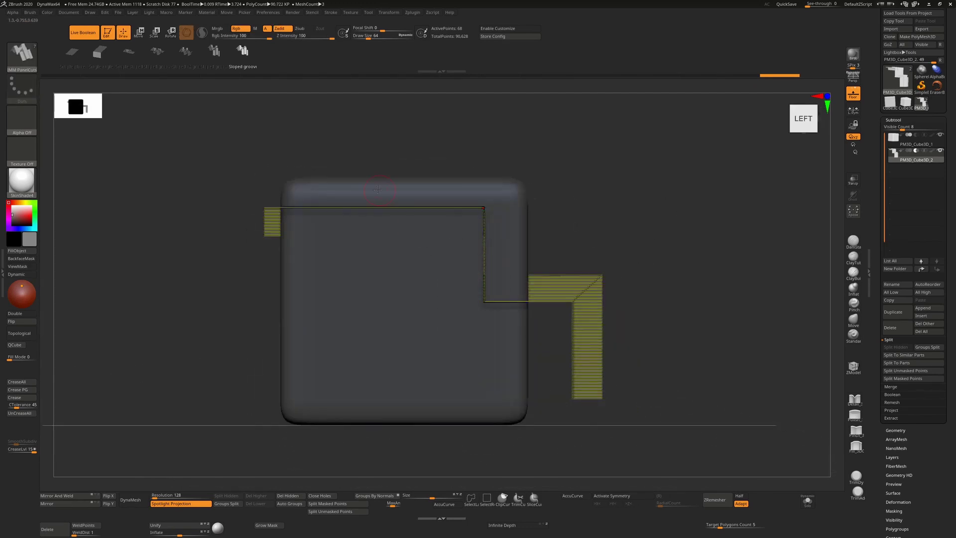
{"action": "left_click_drag", "start_coordinate": [522, 131], "coordinate": [543, 172]}
{"action": "right_click_drag", "start_coordinate": [464, 278], "coordinate": [452, 333], "text": "ctrl"}
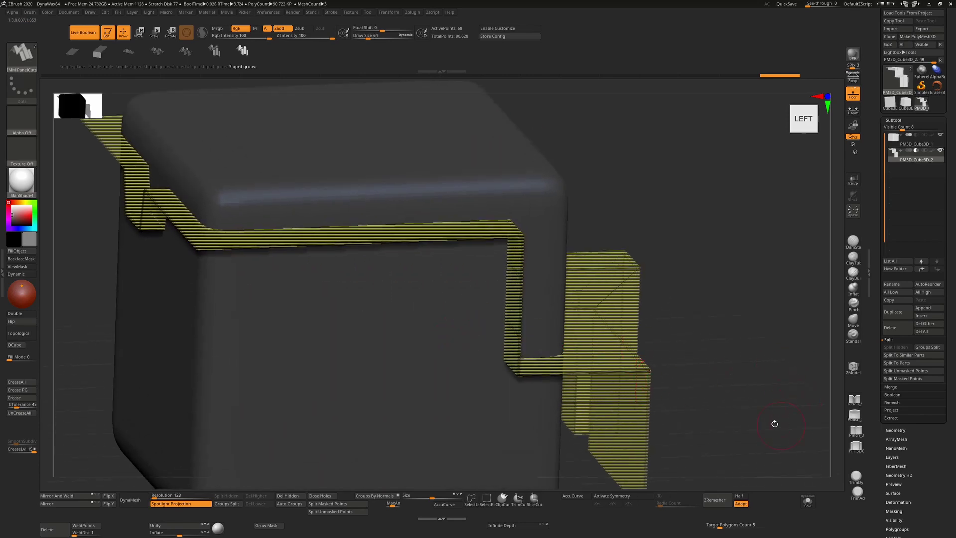
{"action": "left_click", "coordinate": [84, 32]}
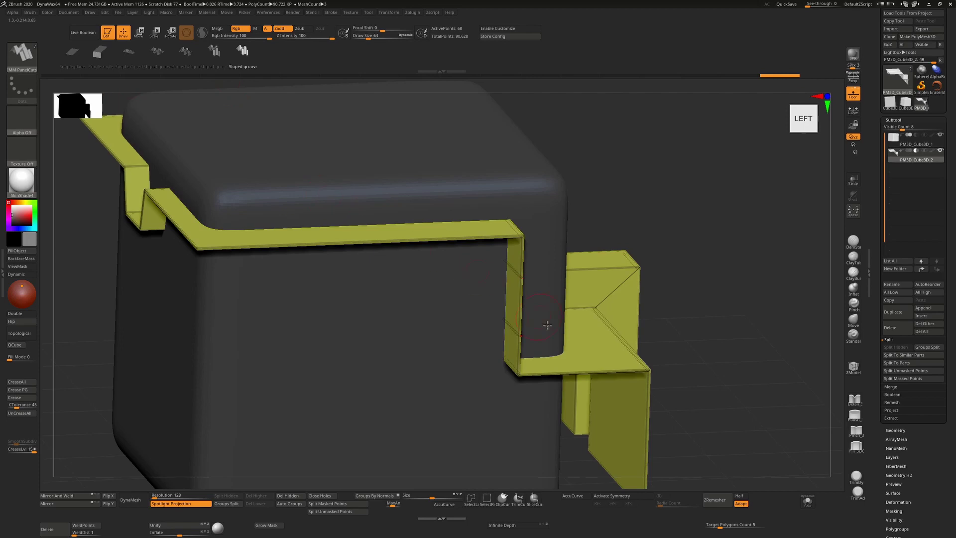
{"action": "left_click", "coordinate": [807, 500]}
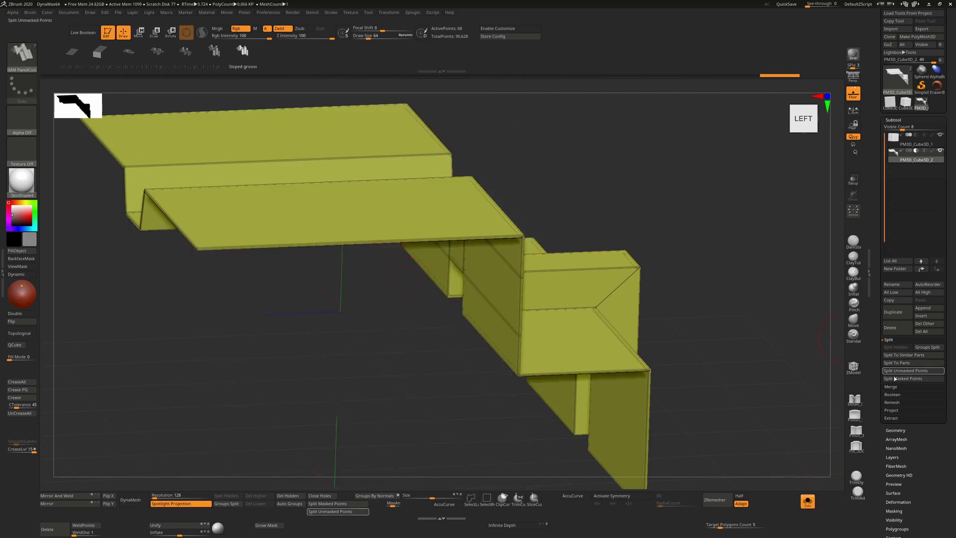
- Insert a ZModeler edge loop midway along the cutter's upper section and mask everything behind it, leaving the front half free
{"action": "left_click", "coordinate": [853, 368]}
{"action": "left_click", "coordinate": [368, 241]}
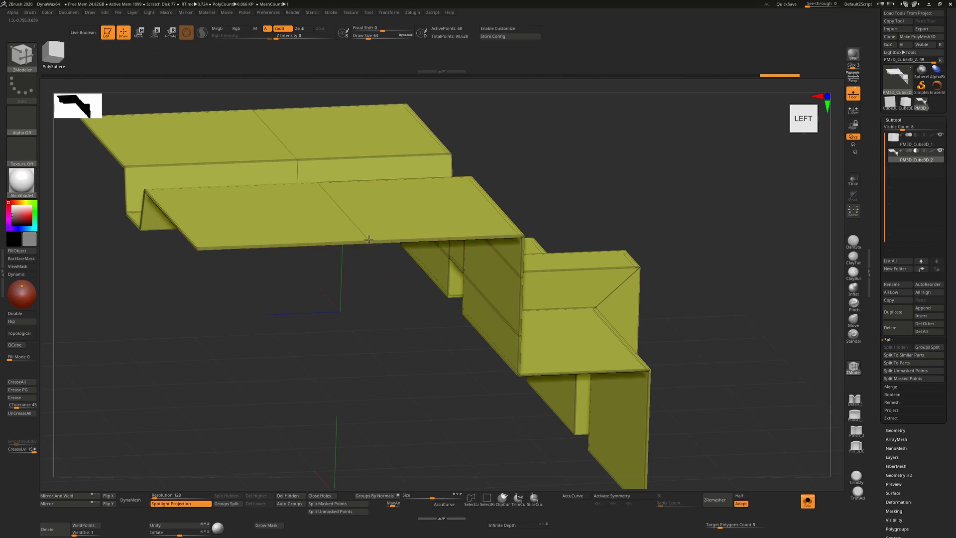
{"action": "left_click_drag", "start_coordinate": [389, 279], "coordinate": [376, 330], "text": "shift"}
{"action": "left_click_drag", "start_coordinate": [143, 403], "coordinate": [278, 139], "text": "ctrl"}
{"action": "left_click", "coordinate": [279, 139], "text": "ctrl"}
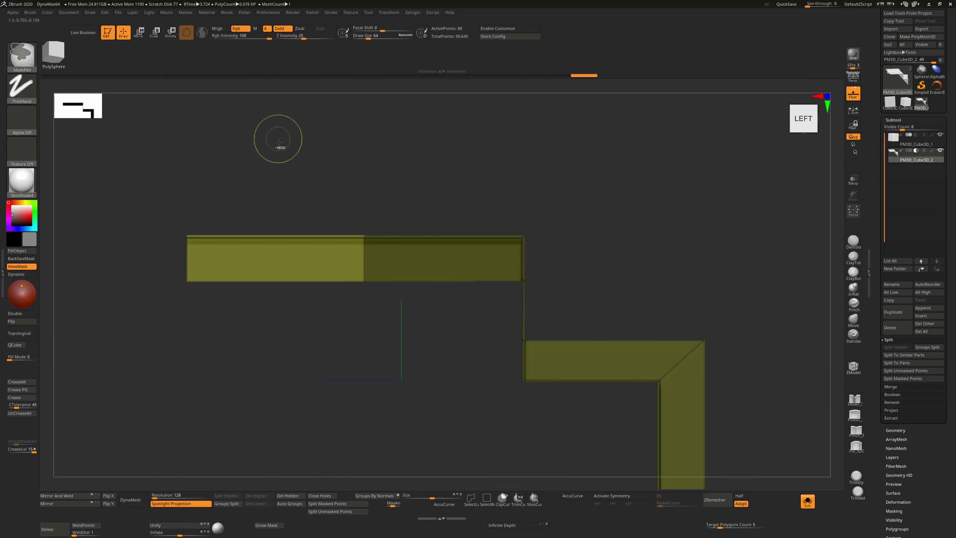
- Lower the cutter's free front end into a downward slope and shift it slightly forward, with the cube and Live Boolean shown again
{"action": "key", "text": "w"}
{"action": "left_click_drag", "start_coordinate": [508, 334], "coordinate": [508, 400]}
{"action": "left_click", "coordinate": [807, 501]}
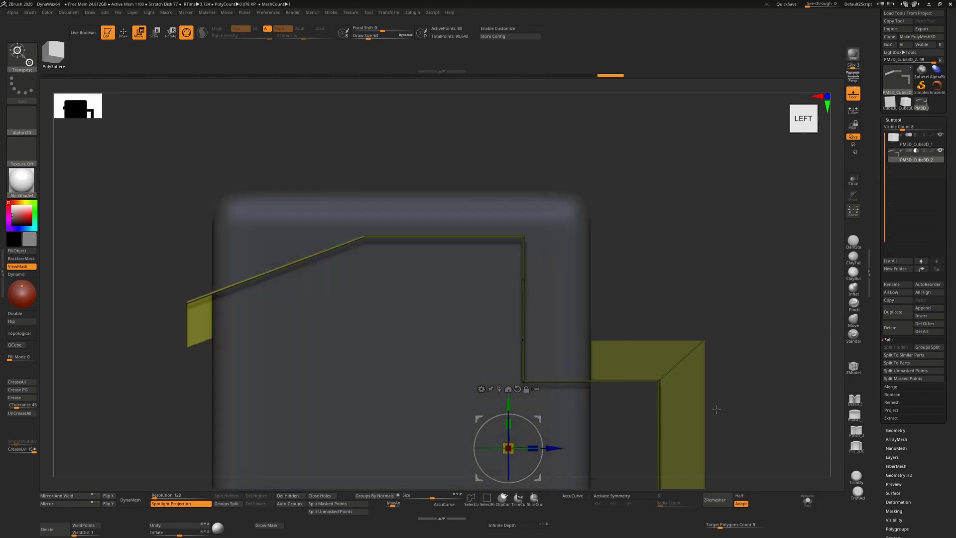
{"action": "left_click", "coordinate": [83, 32]}
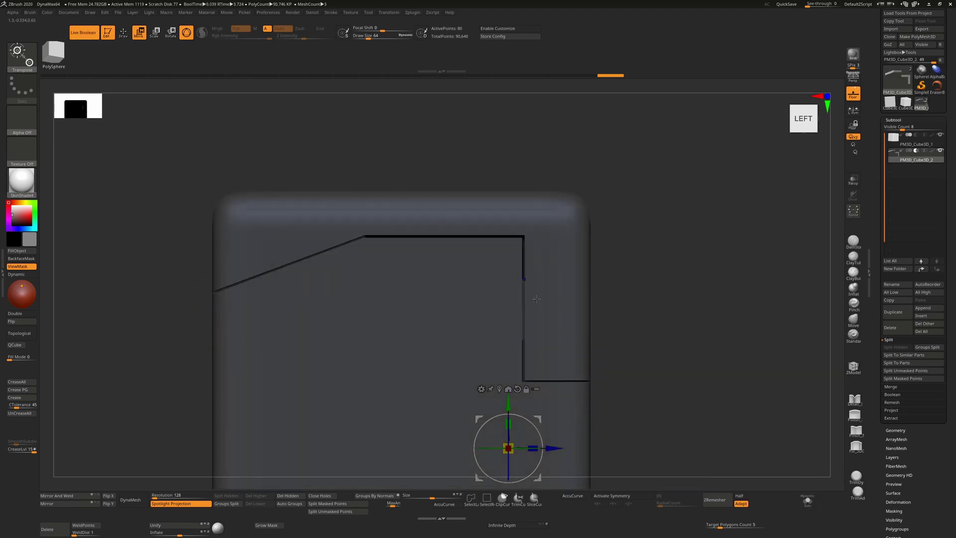
{"action": "left_click_drag", "start_coordinate": [538, 418], "coordinate": [502, 411]}
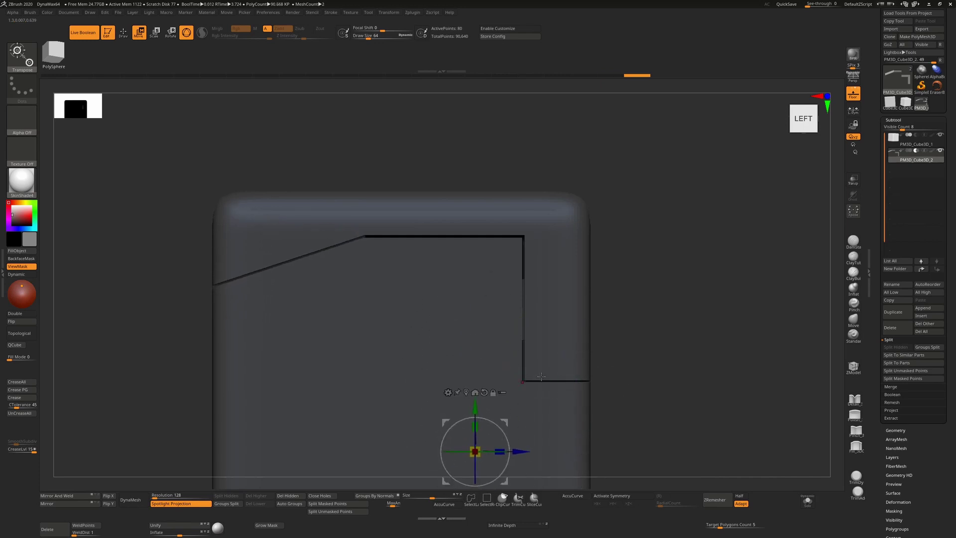
- Isolate the cutter's rear upper section with a mask and lower it, shortening the vertical step and flattening the front slope
{"action": "left_click_drag", "start_coordinate": [674, 126], "coordinate": [344, 295], "text": "ctrl"}
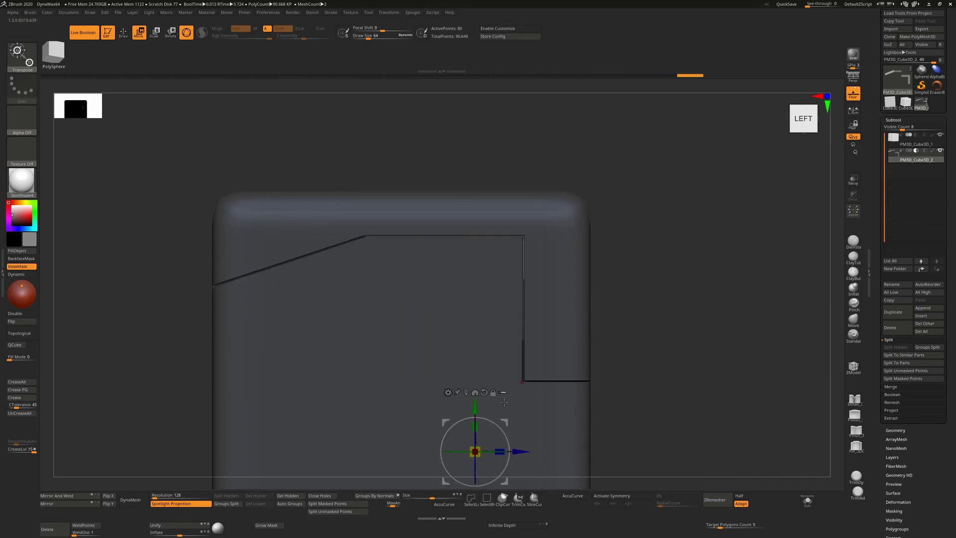
{"action": "left_click_drag", "start_coordinate": [473, 401], "coordinate": [474, 444]}
{"action": "mouse_move", "coordinate": [687, 310]}
{"action": "left_mouse_down", "text": "alt"}
{"action": "mouse_move", "coordinate": [629, 365]}
{"action": "mouse_move", "coordinate": [635, 270]}
{"action": "left_mouse_up", "text": "alt"}
- Clear the mask and move the whole groove cutter down toward the cube's lower half, then return to Draw mode
{"action": "key", "text": "q"}
{"action": "left_click_drag", "start_coordinate": [655, 301], "coordinate": [670, 358], "text": "ctrl"}
{"action": "key", "text": "w"}
{"action": "left_click_drag", "start_coordinate": [454, 346], "coordinate": [458, 399]}
{"action": "left_click_drag", "start_coordinate": [712, 296], "coordinate": [724, 297], "text": "shift"}
{"action": "key", "text": "q"}
{"action": "left_click_drag", "start_coordinate": [643, 326], "coordinate": [788, 324]}
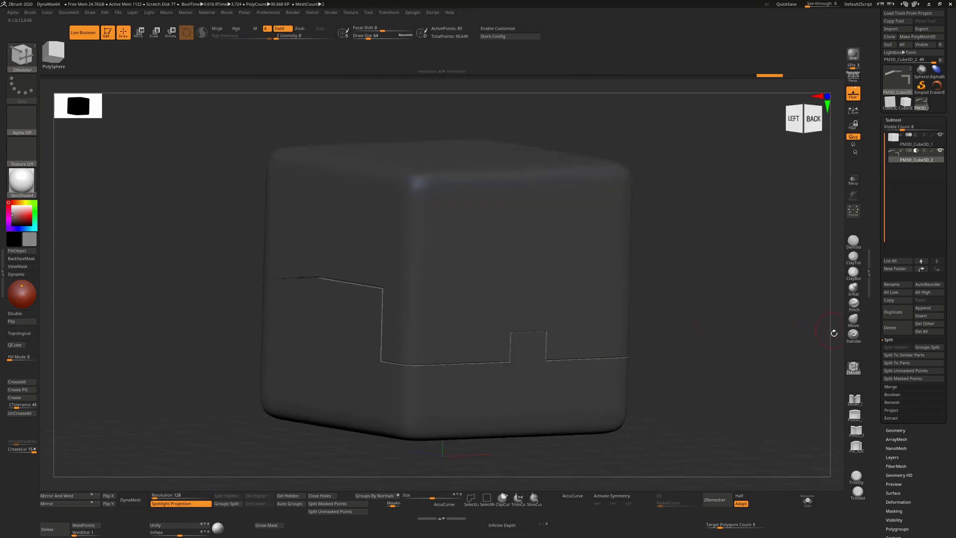
- Bevel the groove cutter's creased edges with a Bevel Width of about 0.032, undoing the wider first attempt
{"action": "left_click", "coordinate": [903, 429]}
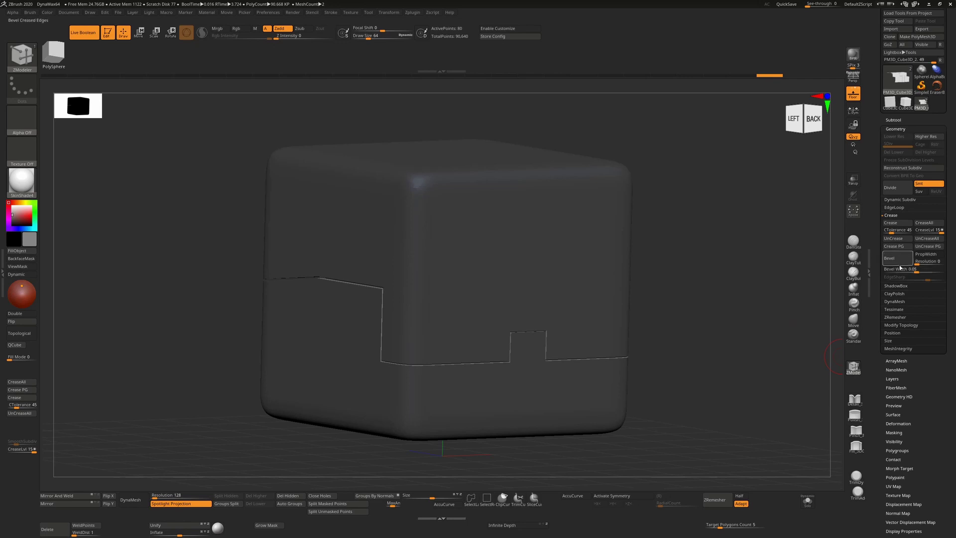
{"action": "left_click", "coordinate": [896, 216]}
{"action": "left_click", "coordinate": [883, 216]}
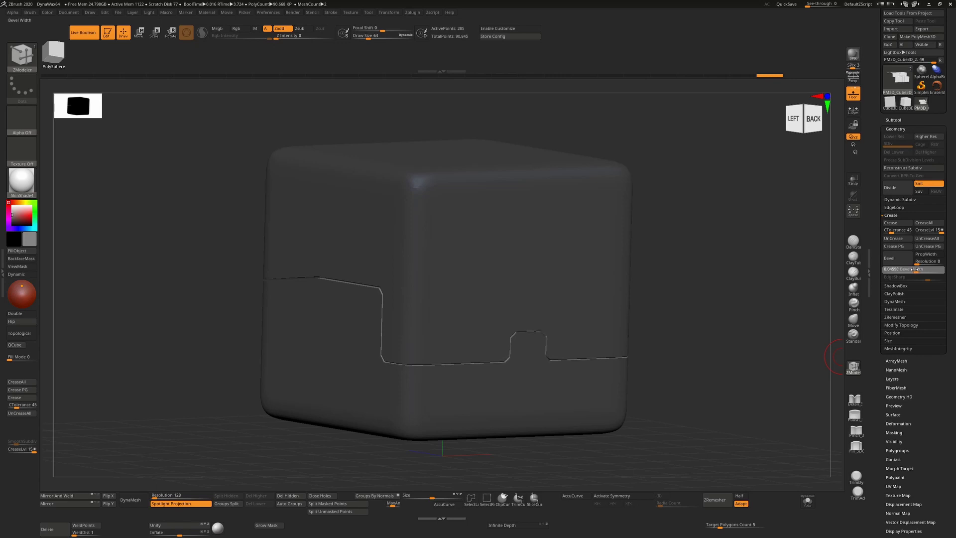
{"action": "left_click_drag", "start_coordinate": [916, 269], "coordinate": [920, 269]}
{"action": "left_click_drag", "start_coordinate": [686, 333], "coordinate": [587, 512], "text": "alt"}
{"action": "key", "text": "ctrl+z"}
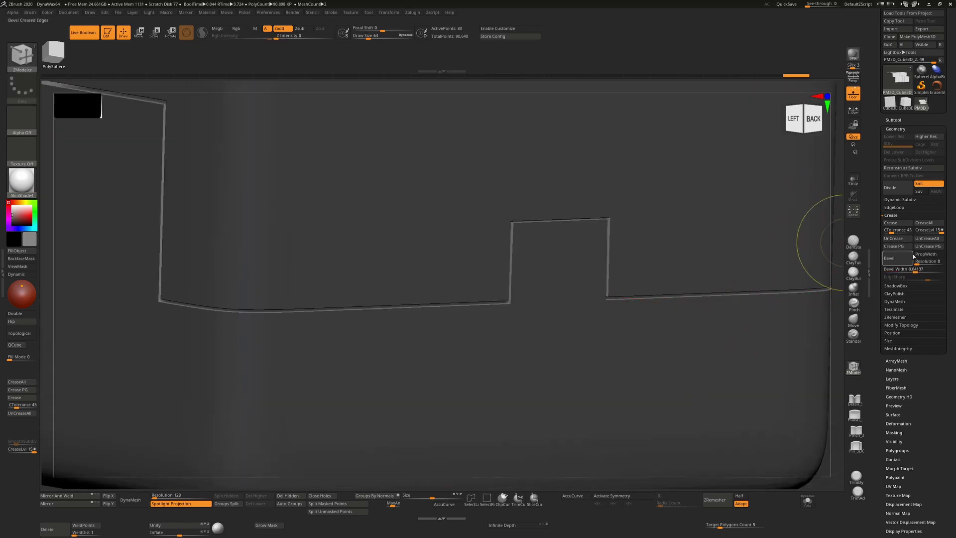
{"action": "left_click_drag", "start_coordinate": [907, 269], "coordinate": [917, 270]}
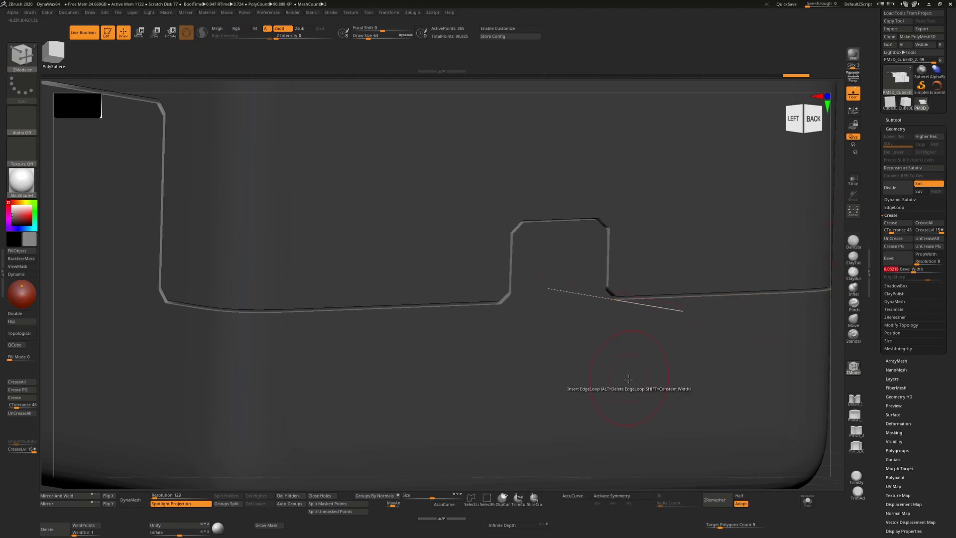
- Preview the groove cutter with Dynamic Subdivision at a raised SmoothSubdiv level, and turn the subdivision back off
{"action": "key", "text": "d"}
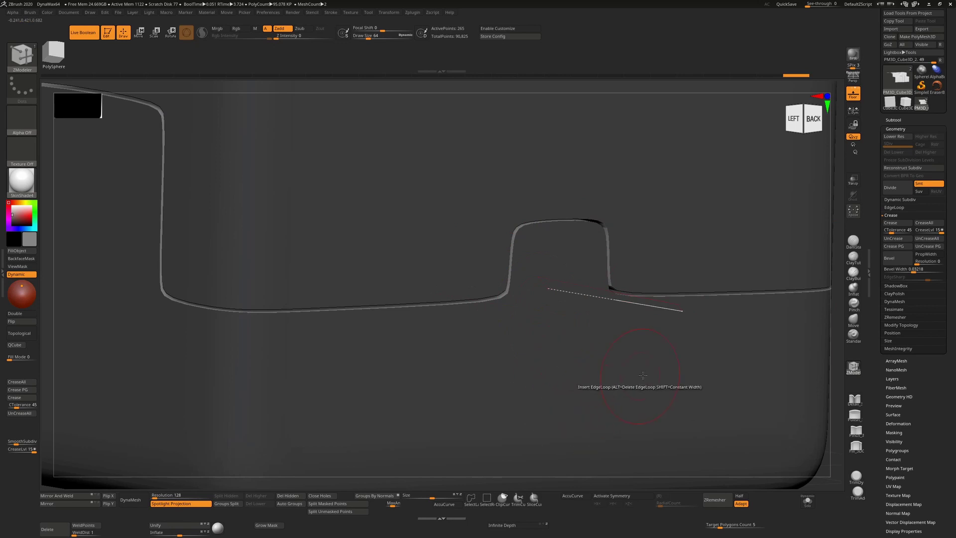
{"action": "left_click", "coordinate": [910, 199]}
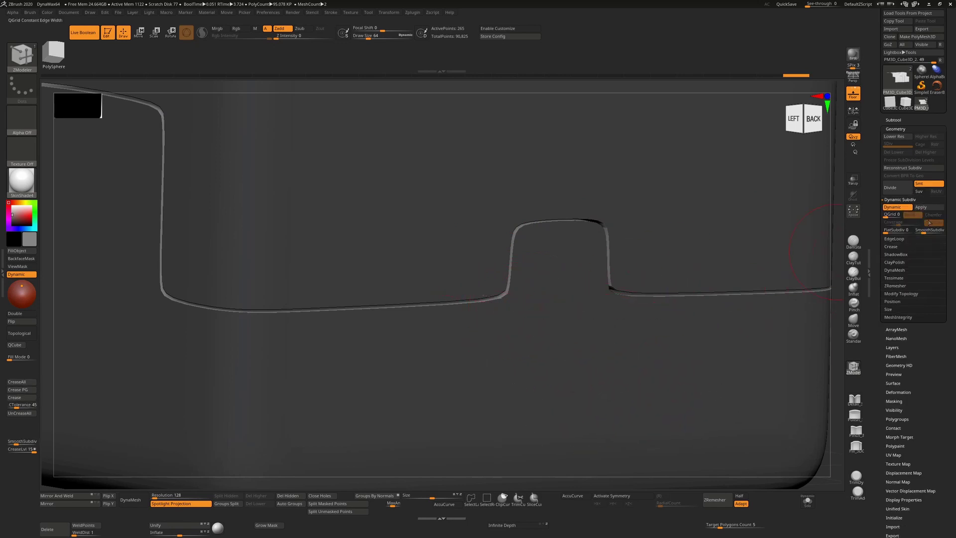
{"action": "left_click_drag", "start_coordinate": [927, 231], "coordinate": [931, 231]}
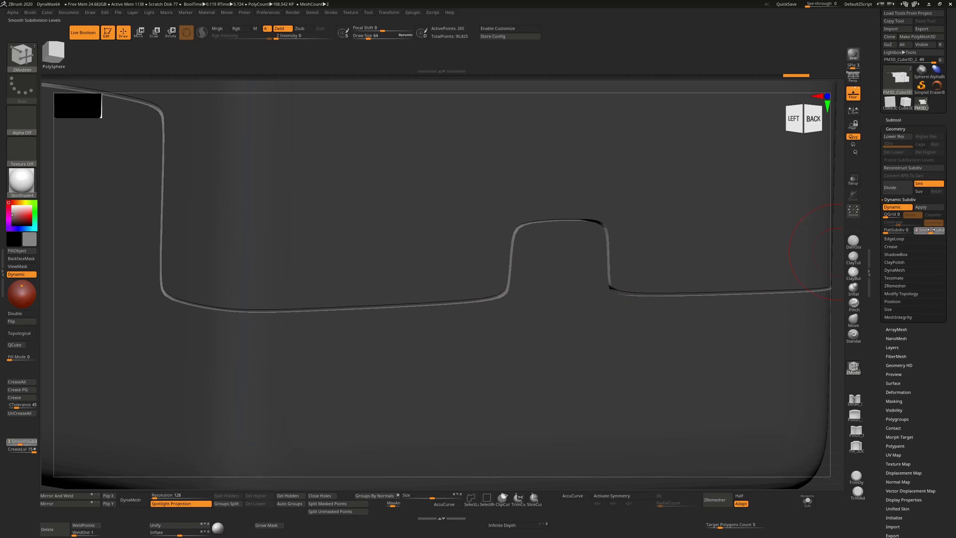
{"action": "right_click_drag", "start_coordinate": [683, 388], "coordinate": [689, 307], "text": "ctrl"}
{"action": "left_click_drag", "start_coordinate": [753, 367], "coordinate": [750, 332]}
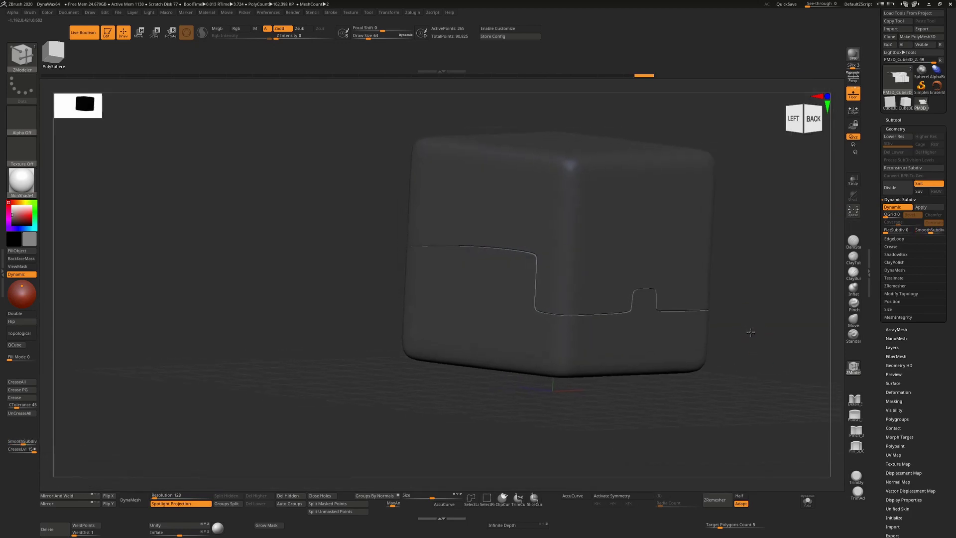
{"action": "right_click_drag", "start_coordinate": [750, 332], "coordinate": [738, 366], "text": "ctrl"}
{"action": "left_click", "coordinate": [890, 207]}
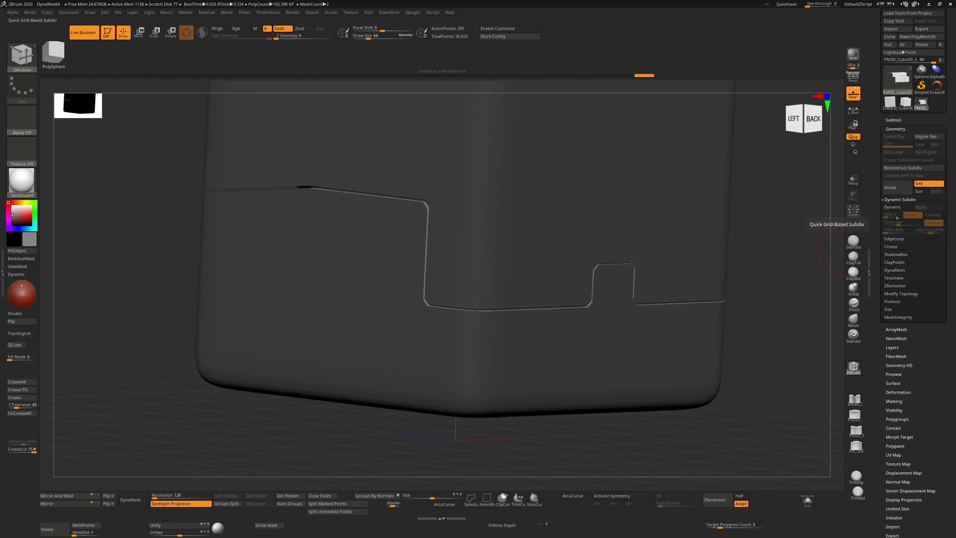
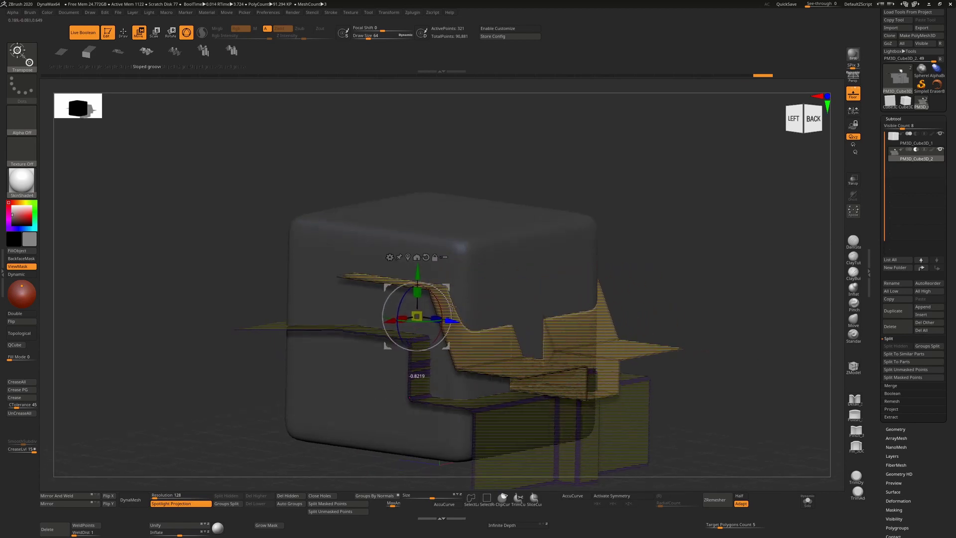
- Raise the sloped groove cutter toward the cube's top and shift it toward the front
{"action": "left_click_drag", "start_coordinate": [674, 276], "coordinate": [697, 264]}
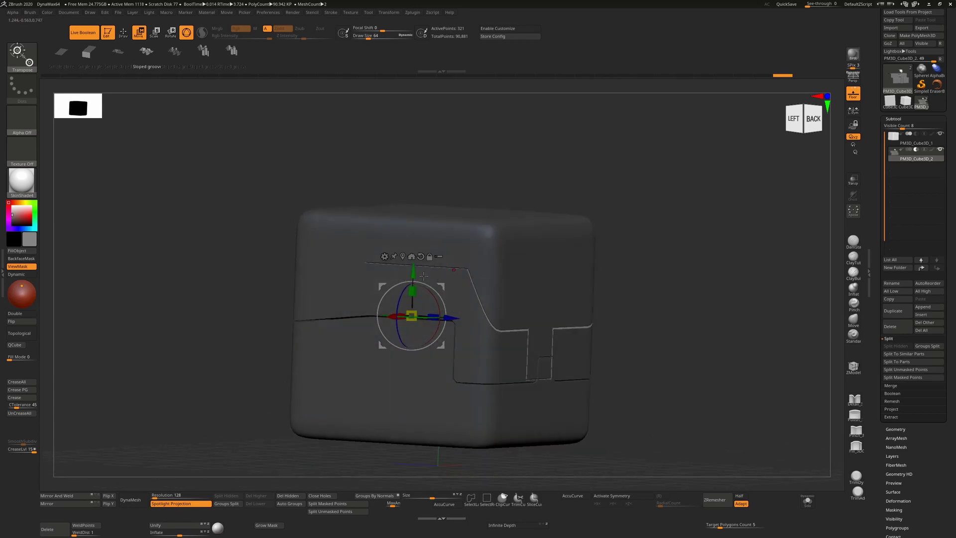
{"action": "left_click_drag", "start_coordinate": [413, 271], "coordinate": [413, 243]}
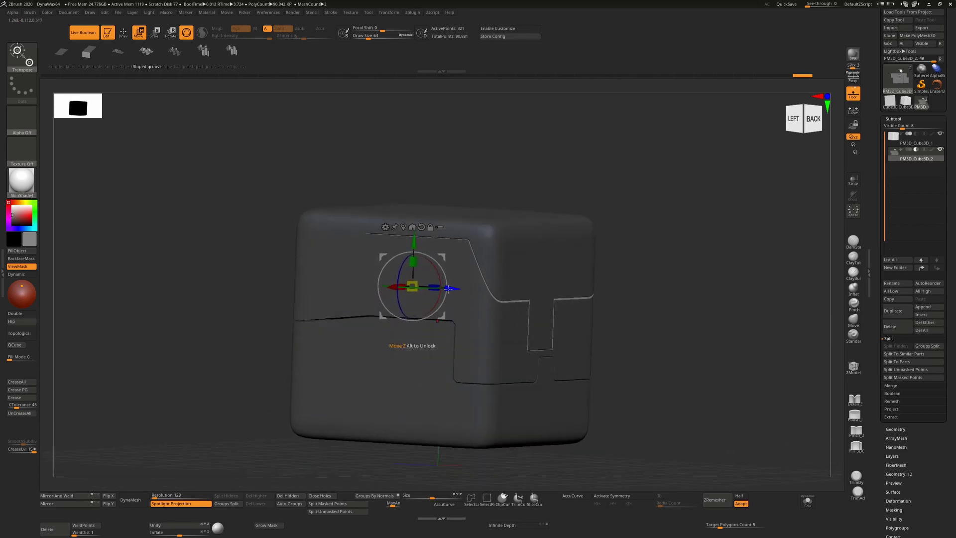
{"action": "left_click_drag", "start_coordinate": [448, 288], "coordinate": [425, 288]}
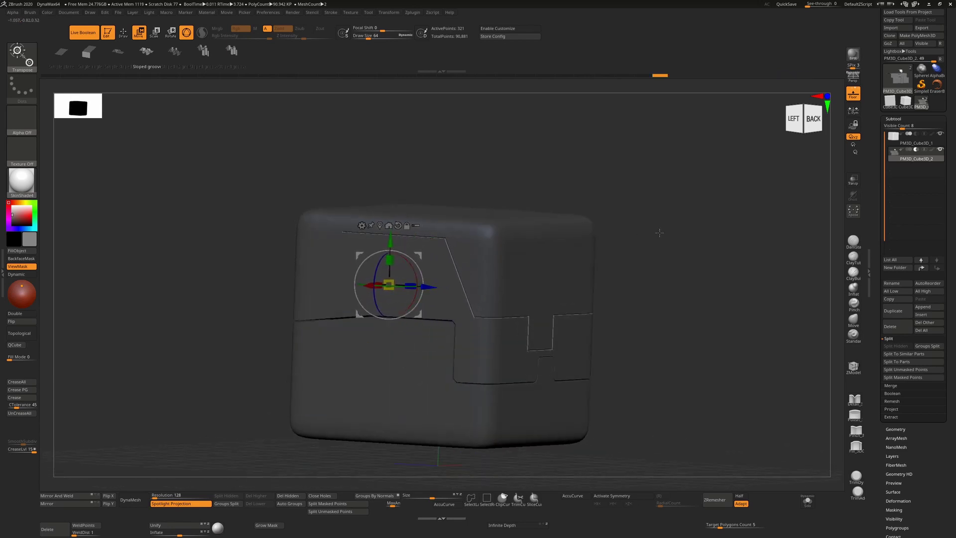
- Use a mask to free only the sloped groove cutter's front end and extend it past the cube's front face
{"action": "left_click_drag", "start_coordinate": [659, 233], "coordinate": [689, 232], "text": "shift"}
{"action": "left_click_drag", "start_coordinate": [309, 152], "coordinate": [351, 287], "text": "ctrl"}
{"action": "left_click_drag", "start_coordinate": [513, 137], "coordinate": [636, 184]}
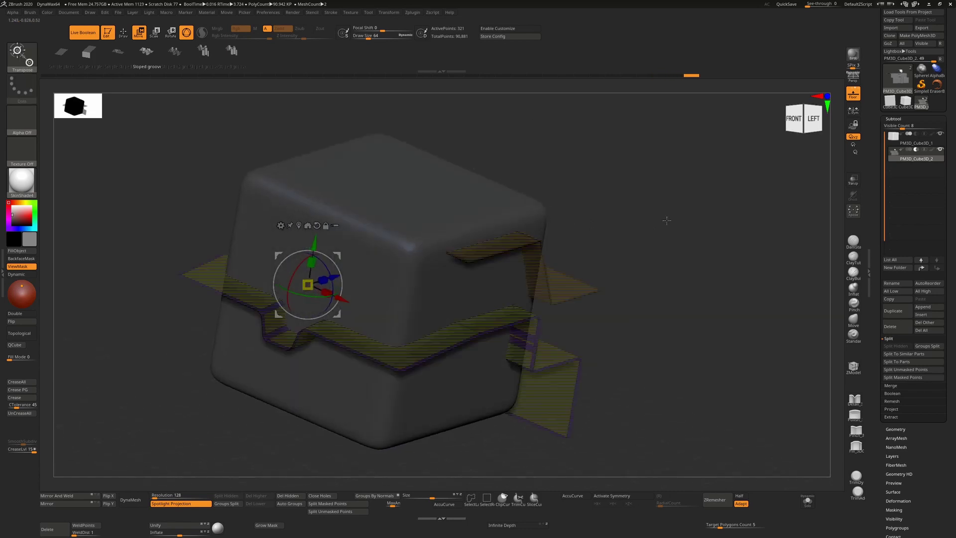
{"action": "left_click_drag", "start_coordinate": [666, 219], "coordinate": [663, 220], "text": "shift"}
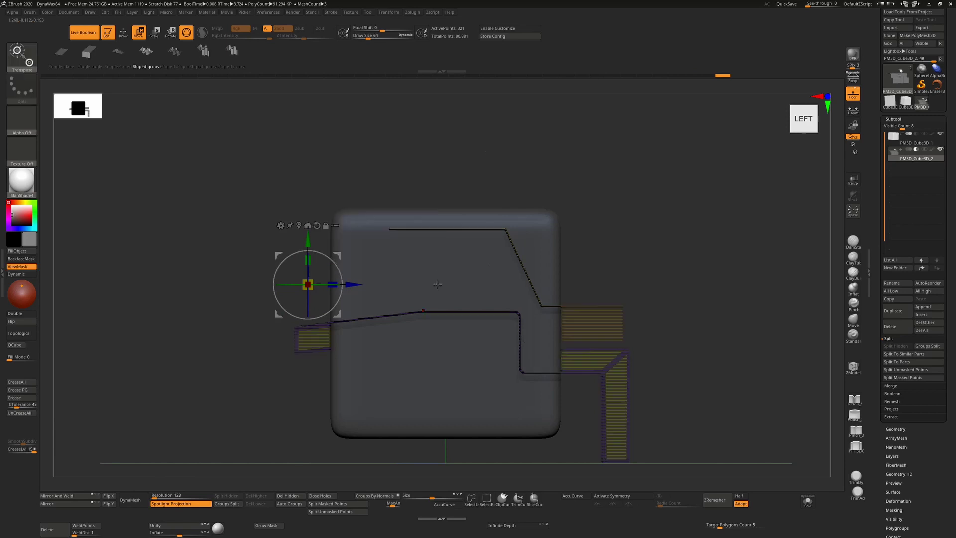
{"action": "left_click_drag", "start_coordinate": [353, 287], "coordinate": [280, 287]}
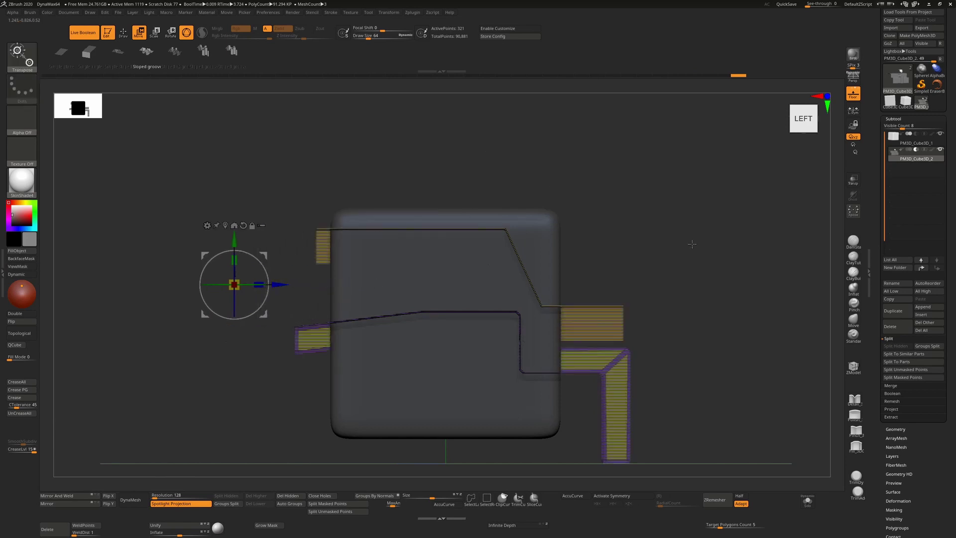
{"action": "left_click_drag", "start_coordinate": [691, 244], "coordinate": [666, 267]}
{"action": "left_click_drag", "start_coordinate": [394, 284], "coordinate": [393, 283]}
{"action": "key", "text": "q"}
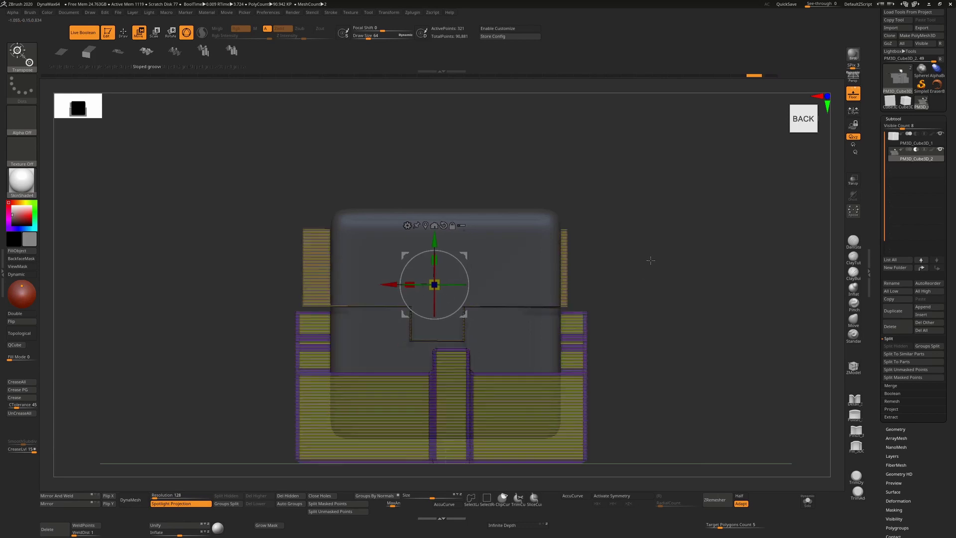
{"action": "left_click_drag", "start_coordinate": [649, 261], "coordinate": [656, 272]}
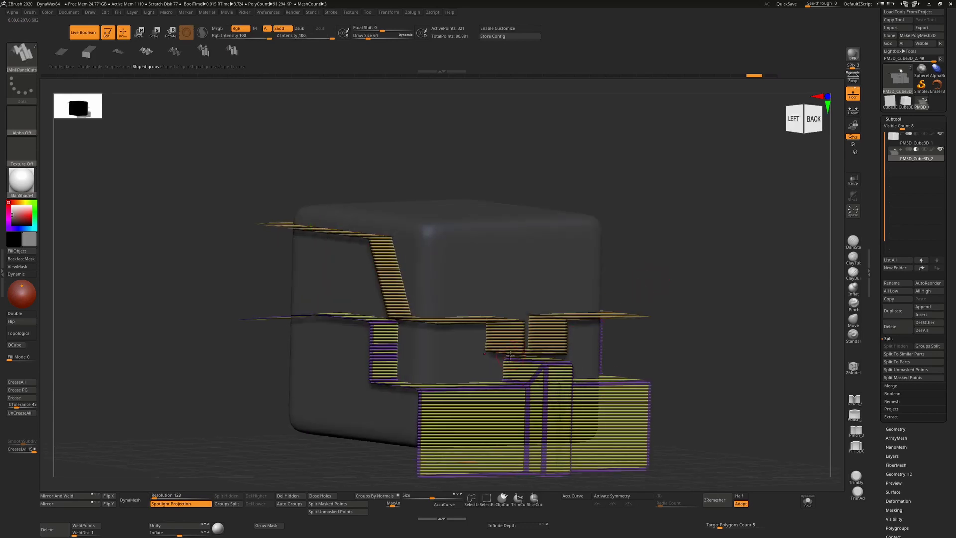
- Isolate the upper sloped cutter from the lower one and give each its own polygroup with Auto Groups
{"action": "key", "text": "w"}
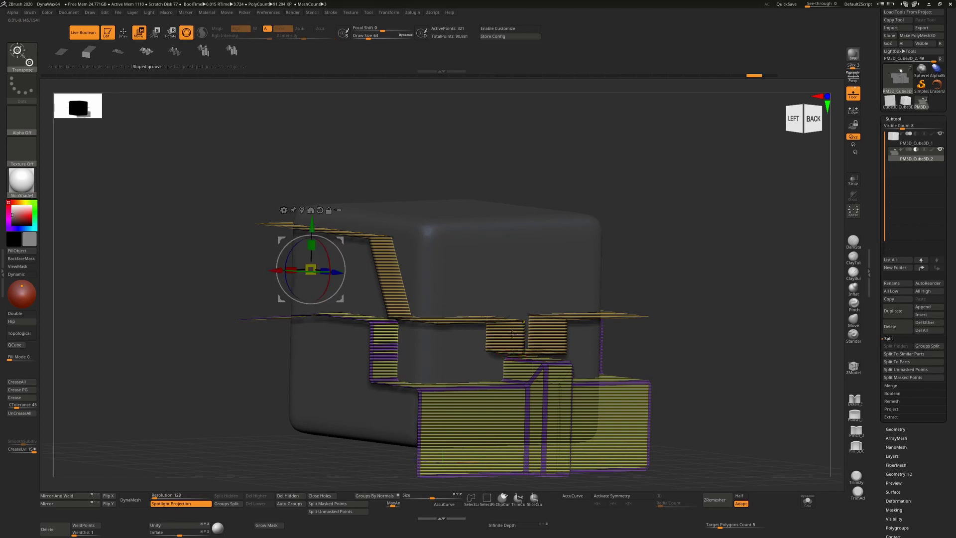
{"action": "left_click", "coordinate": [510, 332]}
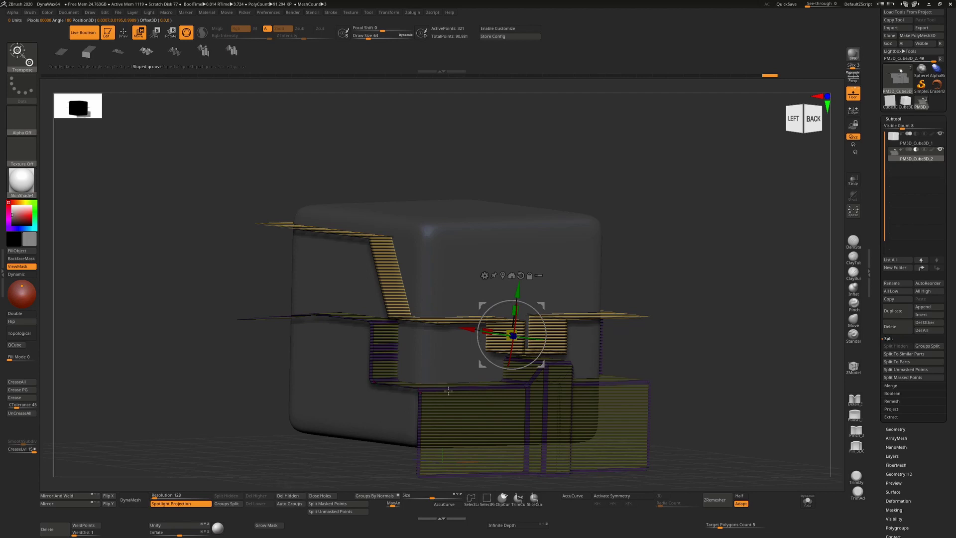
{"action": "left_click", "coordinate": [282, 505]}
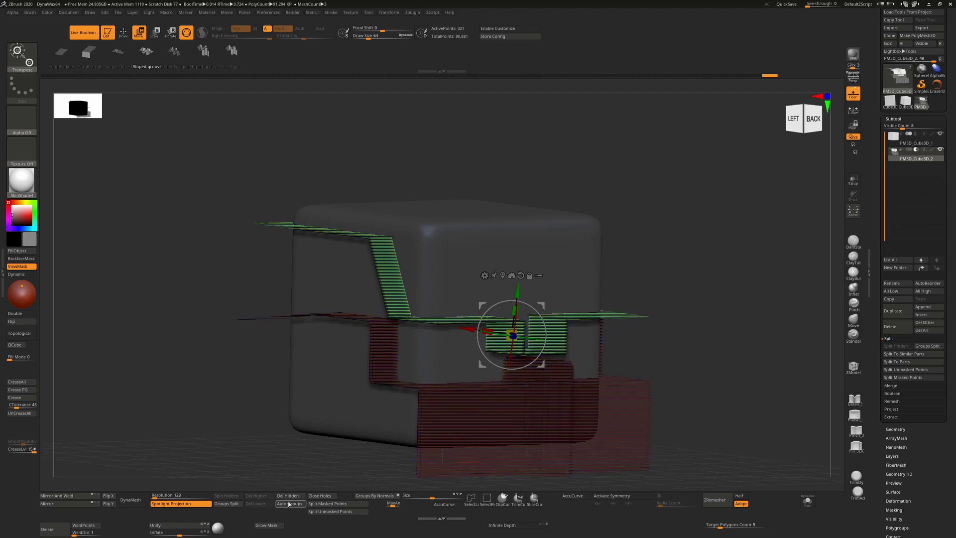
- Isolate the lower groove cutter by its polygroup and move it farther down the cube, away from the upper groove
{"action": "left_click", "coordinate": [475, 402]}
{"action": "left_click_drag", "start_coordinate": [476, 360], "coordinate": [476, 384]}
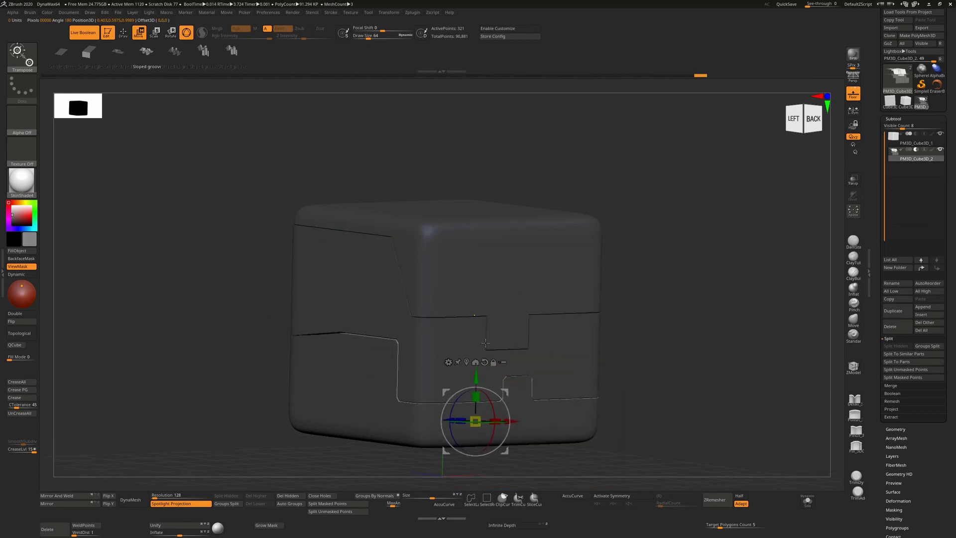
{"action": "left_click", "coordinate": [504, 330]}
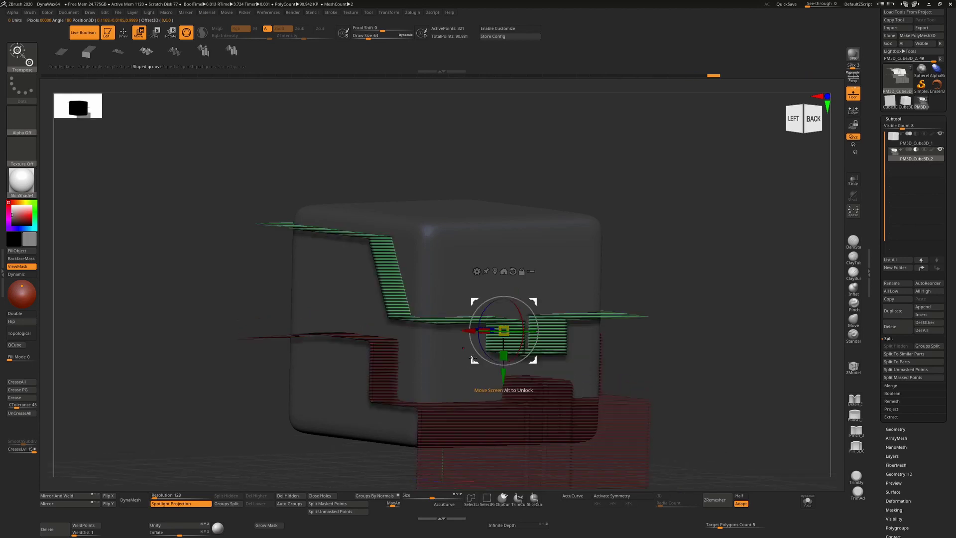
{"action": "mouse_move", "coordinate": [504, 368]}
{"action": "left_mouse_down"}
{"action": "mouse_move", "coordinate": [505, 343]}
{"action": "mouse_move", "coordinate": [504, 368]}
{"action": "left_mouse_up"}
{"action": "mouse_move", "coordinate": [670, 298]}
{"action": "left_mouse_down"}
{"action": "mouse_move", "coordinate": [698, 270]}
{"action": "mouse_move", "coordinate": [689, 252]}
{"action": "mouse_move", "coordinate": [687, 275]}
{"action": "mouse_move", "coordinate": [735, 262]}
{"action": "mouse_move", "coordinate": [681, 251]}
{"action": "left_mouse_up"}
{"action": "key", "text": "q"}
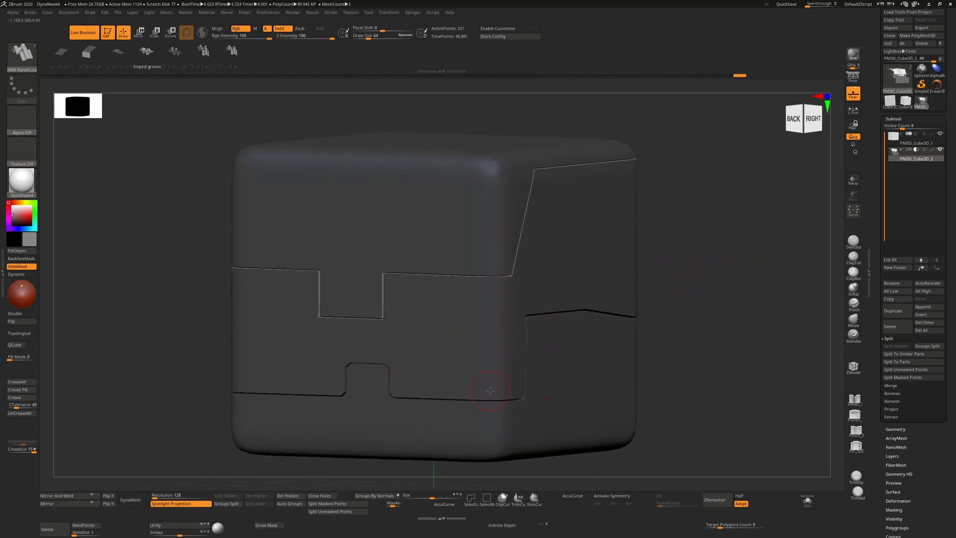
- Insert a small LatchInset cutter from the IMM Boolean brush inside the upper groove's rear notch and lower it onto the notch's bottom edge
{"action": "key", "text": "b"}
{"action": "key", "text": "i"}
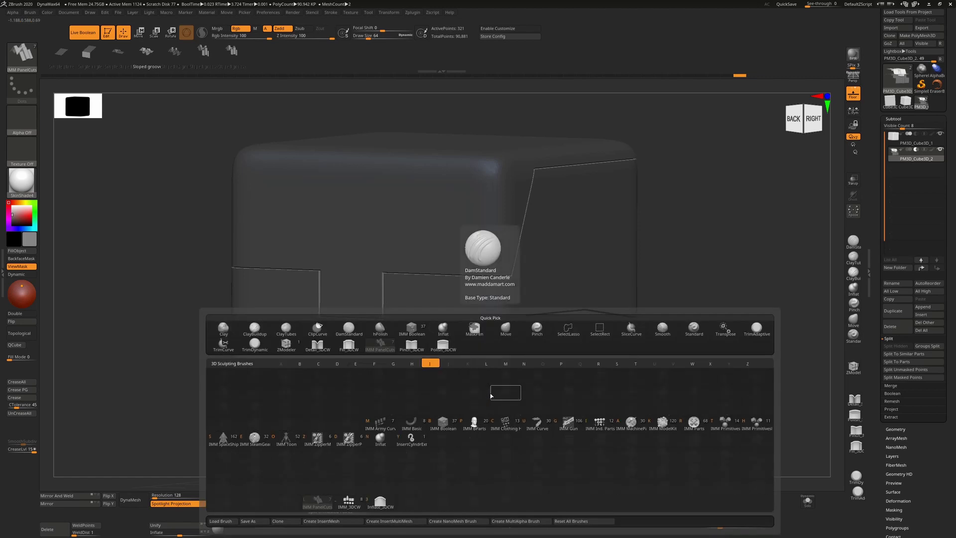
{"action": "left_click", "coordinate": [442, 422]}
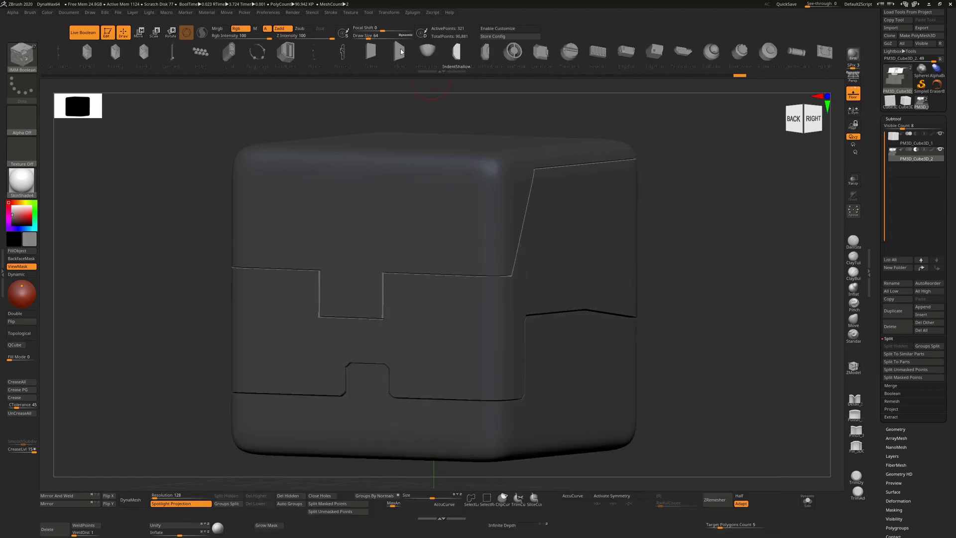
{"action": "left_click", "coordinate": [540, 52]}
{"action": "right_click_drag", "start_coordinate": [399, 184], "coordinate": [401, 263], "text": "ctrl"}
{"action": "key", "text": "s"}
{"action": "mouse_move", "coordinate": [298, 354]}
{"action": "left_mouse_down"}
{"action": "mouse_move", "coordinate": [277, 385]}
{"action": "mouse_move", "coordinate": [256, 384]}
{"action": "mouse_move", "coordinate": [256, 366]}
{"action": "left_mouse_up"}
{"action": "key", "text": "w"}
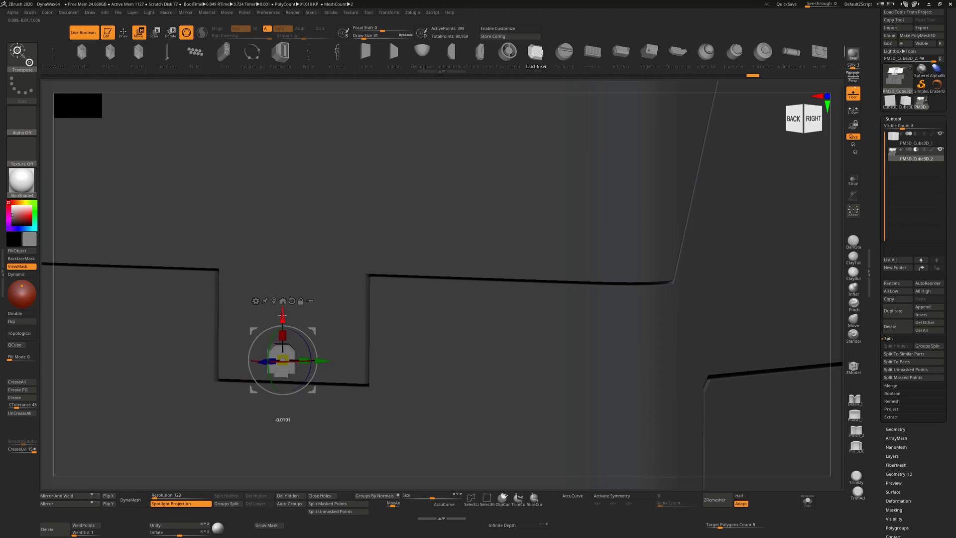
{"action": "left_click_drag", "start_coordinate": [282, 315], "coordinate": [282, 320]}
- Insert a second small cutter just below the rear notch and swap its mesh for PortAccess
{"action": "key", "text": "q"}
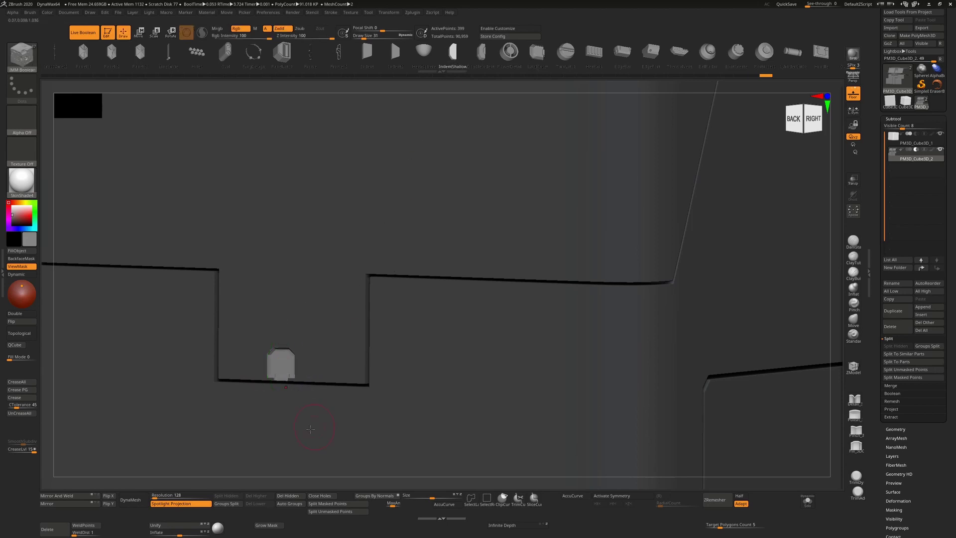
{"action": "left_click_drag", "start_coordinate": [281, 408], "coordinate": [309, 401]}
{"action": "key", "text": "w"}
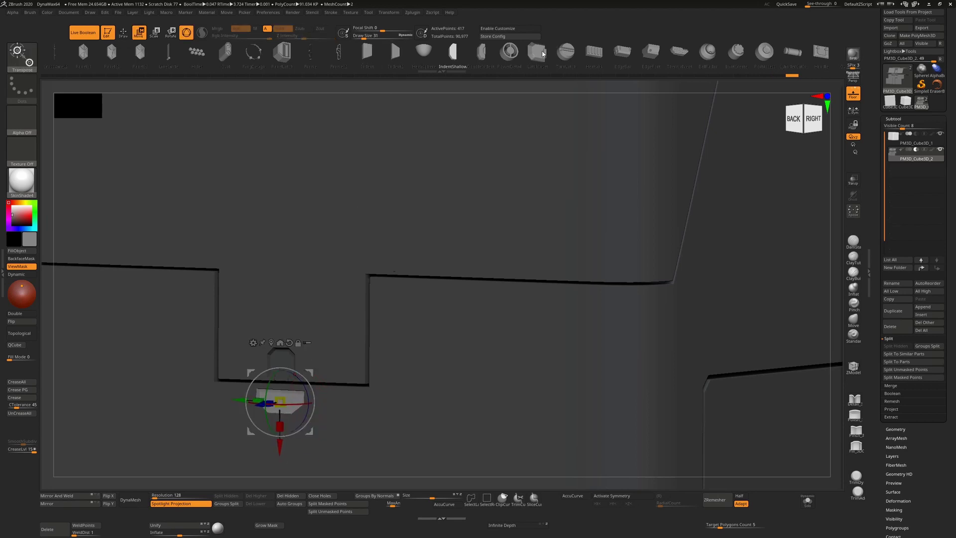
{"action": "left_click", "coordinate": [764, 51]}
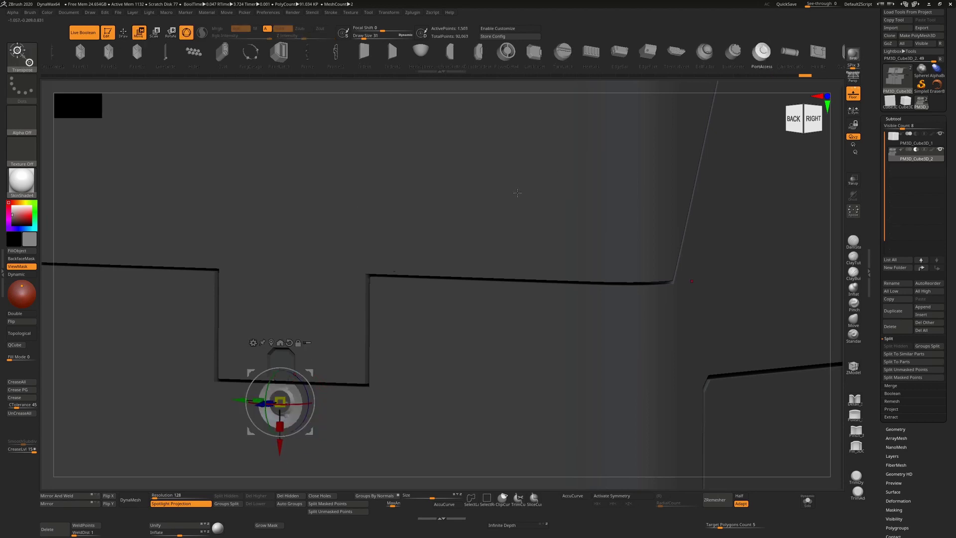
- Undo the new insert beside the upper notch and the PortAccess swap of the cutter below it
{"action": "key", "text": "q"}
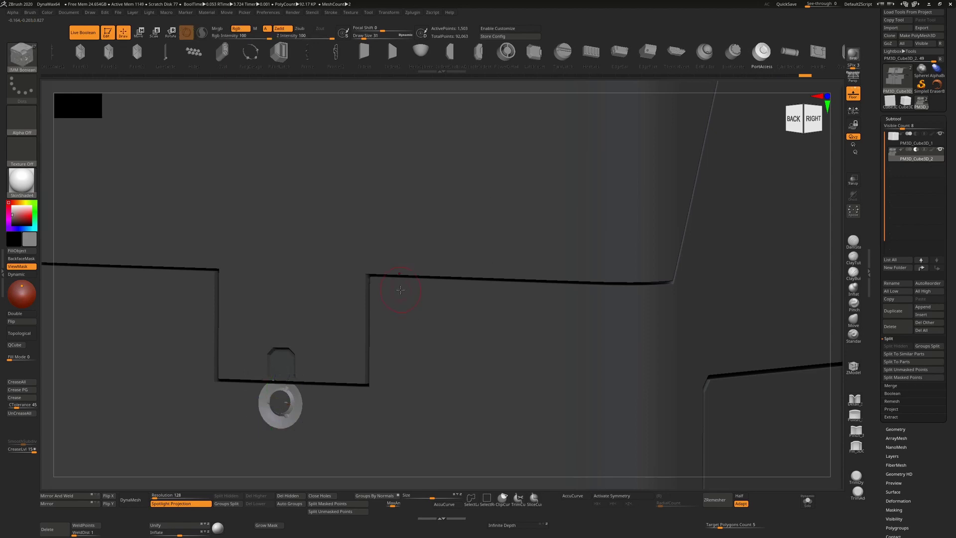
{"action": "left_click_drag", "start_coordinate": [388, 299], "coordinate": [396, 324]}
{"action": "key", "text": "ctrl+z"}
{"action": "key", "text": "ctrl+z"}
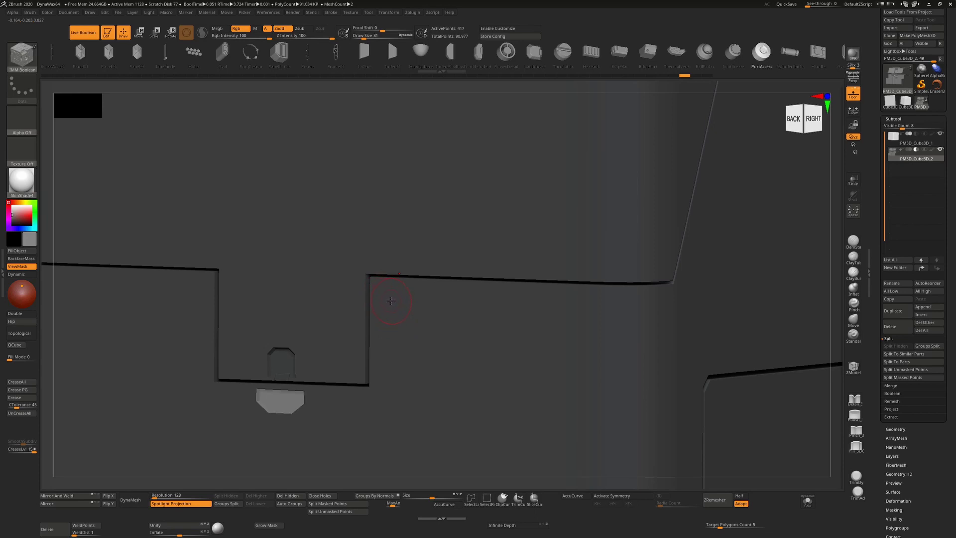
- Insert small PortAccess cutters on both sides of the upper groove's rear notch and slightly larger ones on both sides of the lower notch
{"action": "left_click_drag", "start_coordinate": [392, 308], "coordinate": [393, 311]}
{"action": "left_click", "coordinate": [197, 293]}
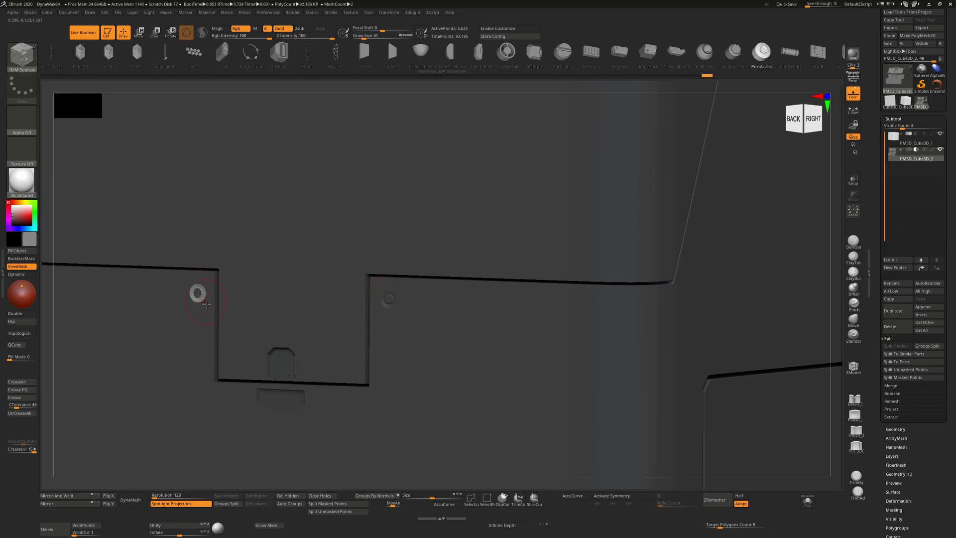
{"action": "key", "text": "f"}
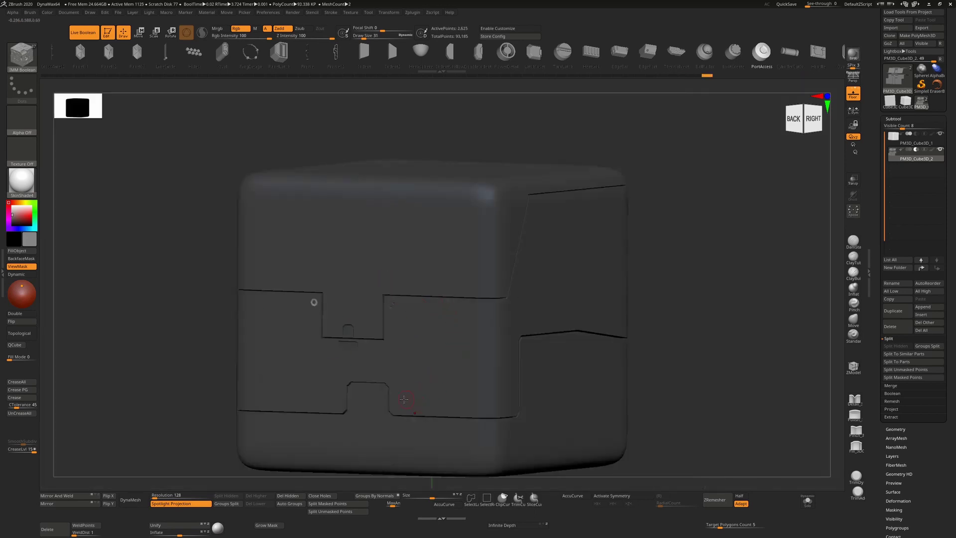
{"action": "right_click_drag", "start_coordinate": [406, 397], "coordinate": [412, 365], "text": "ctrl"}
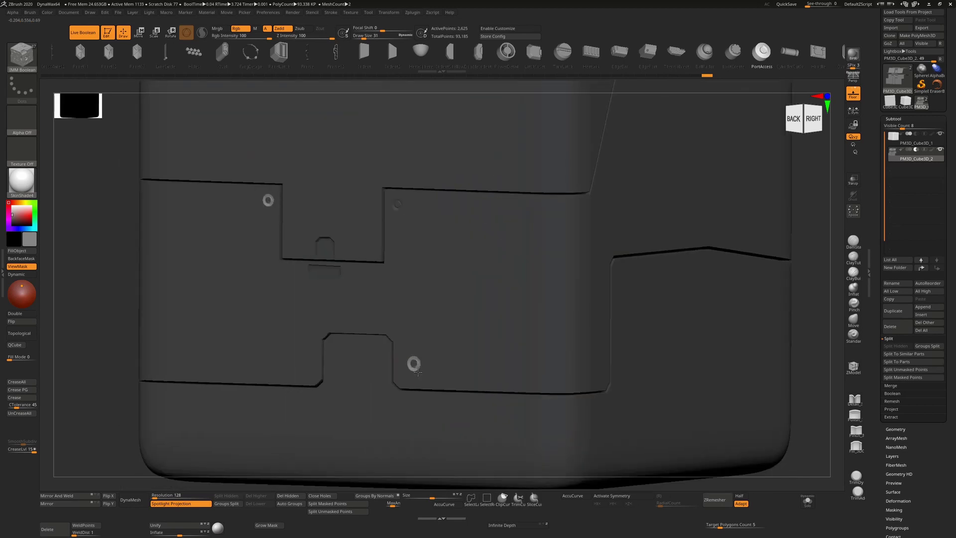
{"action": "mouse_move", "coordinate": [417, 372]}
{"action": "left_mouse_down"}
{"action": "mouse_move", "coordinate": [424, 383]}
{"action": "mouse_move", "coordinate": [411, 387]}
{"action": "left_mouse_up"}
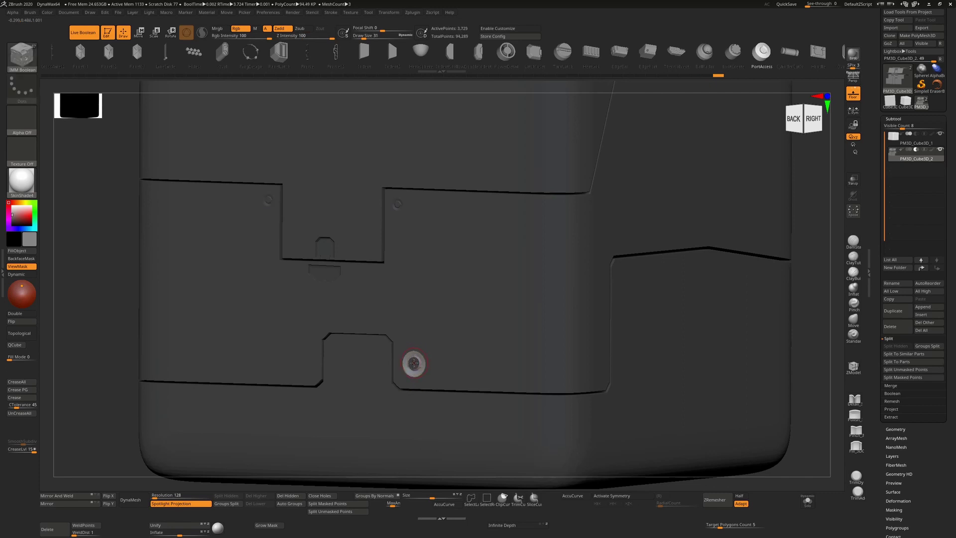
{"action": "left_click", "coordinate": [301, 367]}
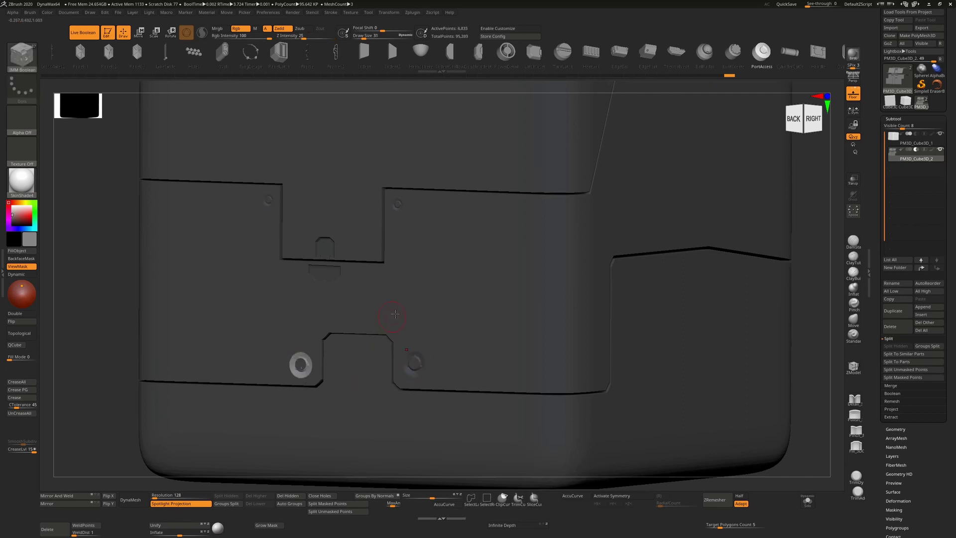
- Insert three more PortAccess cutters on the back panel between the grooves, two near its outer upper corners and one between the notches
{"action": "left_click_drag", "start_coordinate": [528, 216], "coordinate": [531, 229]}
{"action": "left_click", "coordinate": [373, 285]}
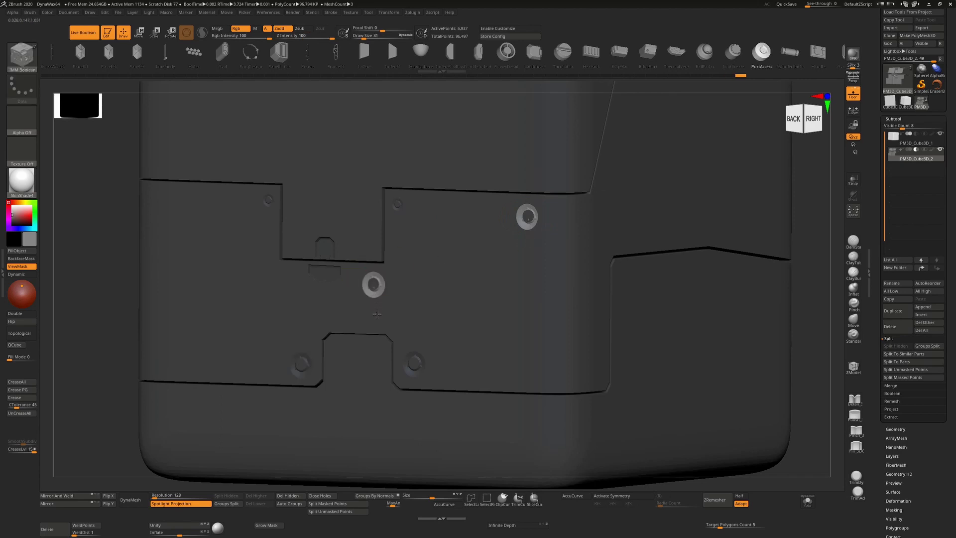
{"action": "left_click", "coordinate": [178, 204]}
{"action": "right_click_drag", "start_coordinate": [468, 351], "coordinate": [560, 264]}
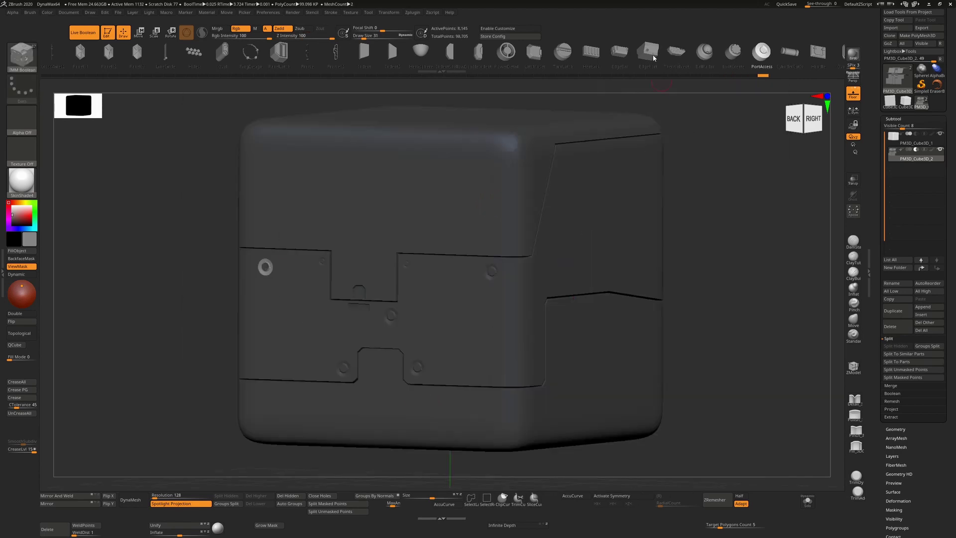
- Insert a Heatsink cutter on the upper back face, near the corner with the right face
{"action": "left_click", "coordinate": [591, 51]}
{"action": "left_click_drag", "start_coordinate": [454, 202], "coordinate": [477, 215]}
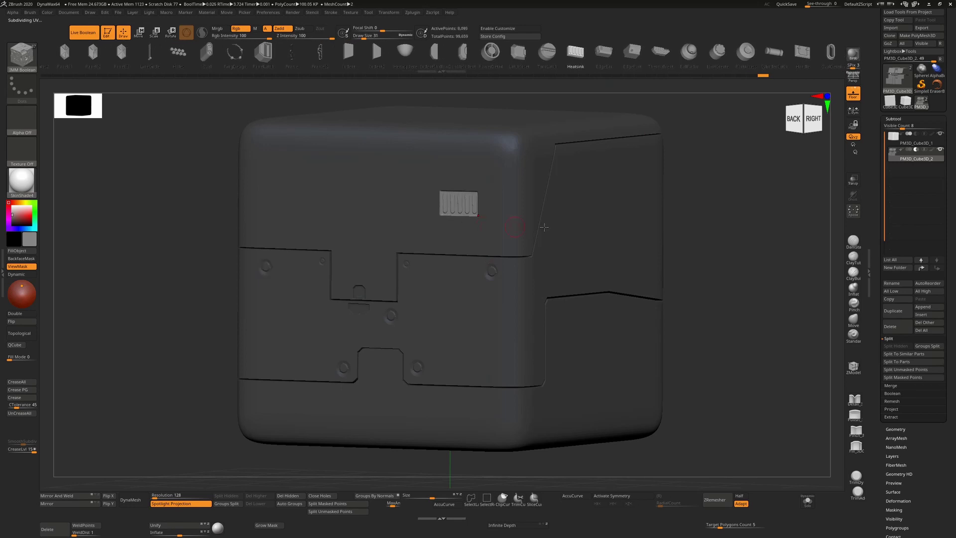
{"action": "left_click", "coordinate": [780, 58]}
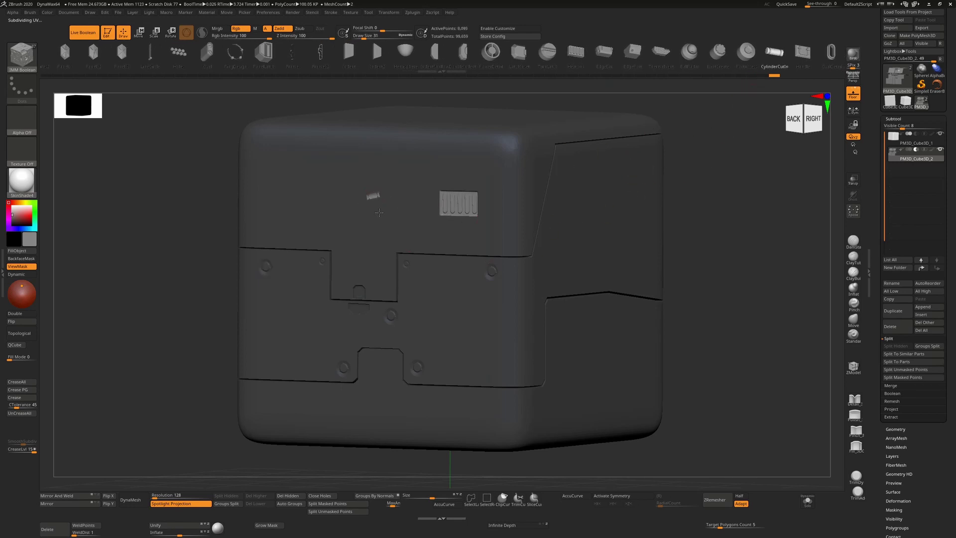
{"action": "left_click_drag", "start_coordinate": [379, 212], "coordinate": [394, 237]}
{"action": "key", "text": "ctrl+z"}
- Insert an OvalDetail cutter on the upper back face beside the Heatsink, replacing the tilted attempt with a horizontal one
{"action": "left_click", "coordinate": [830, 54]}
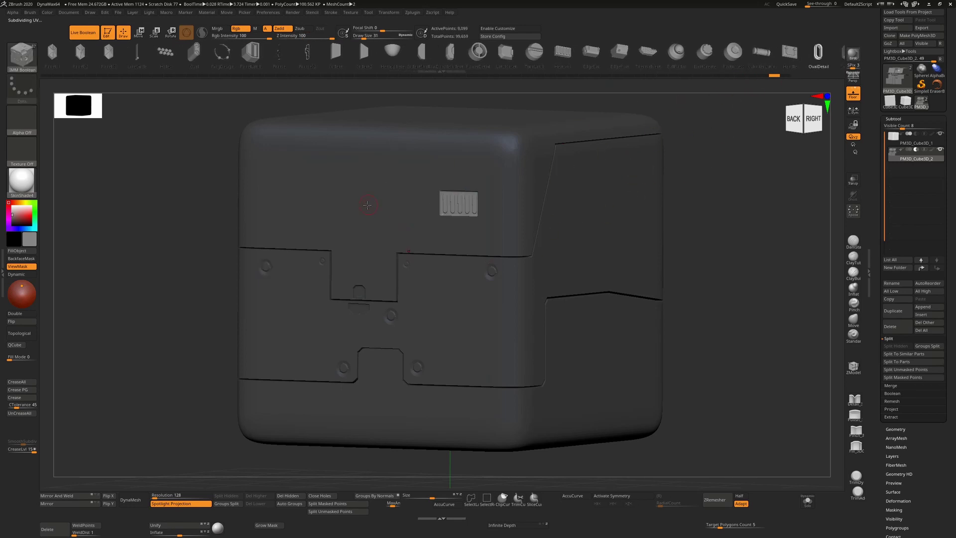
{"action": "left_click_drag", "start_coordinate": [367, 204], "coordinate": [412, 210]}
{"action": "left_click_drag", "start_coordinate": [709, 211], "coordinate": [612, 236], "text": "shift"}
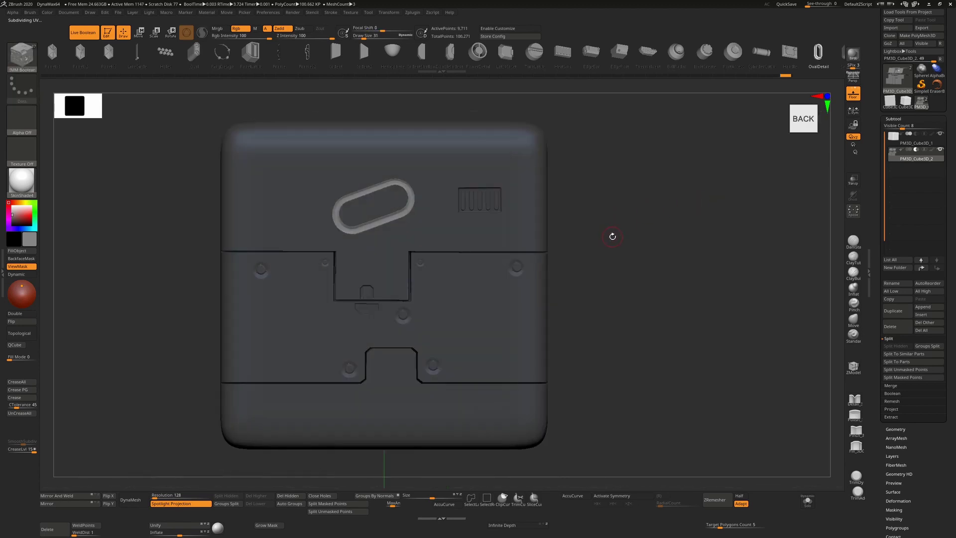
{"action": "key", "text": "r"}
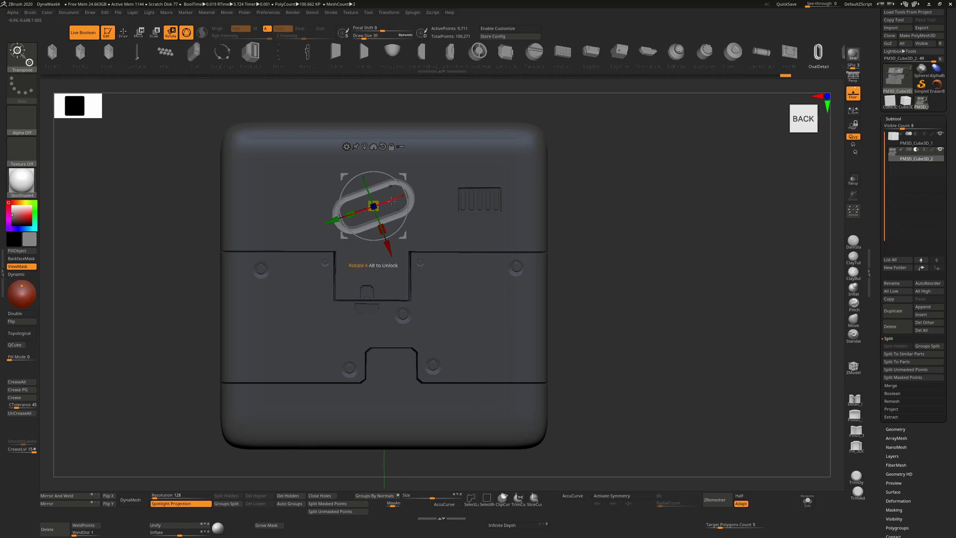
{"action": "right_click_drag", "start_coordinate": [376, 182], "coordinate": [399, 247], "text": "alt"}
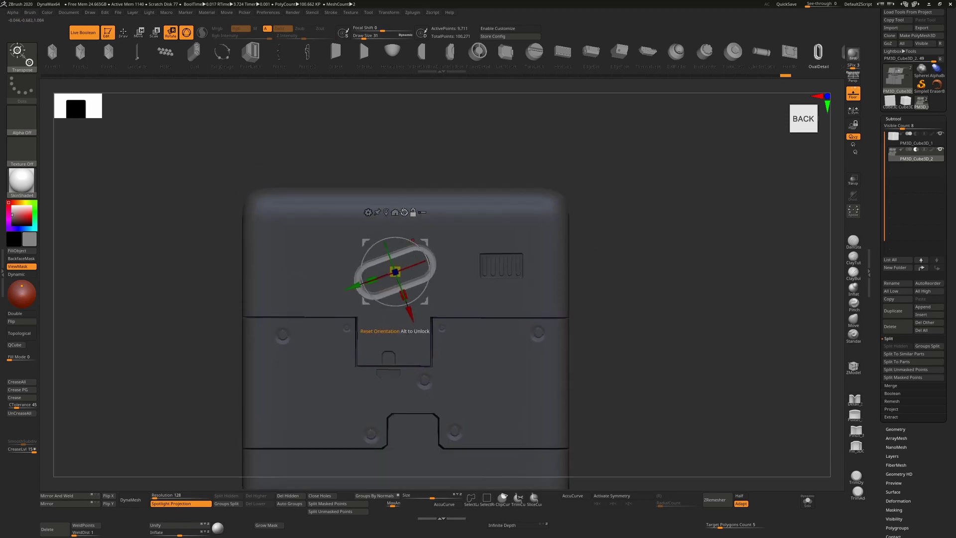
{"action": "left_click", "coordinate": [403, 212]}
{"action": "key", "text": "ctrl+z"}
{"action": "key", "text": "ctrl+z"}
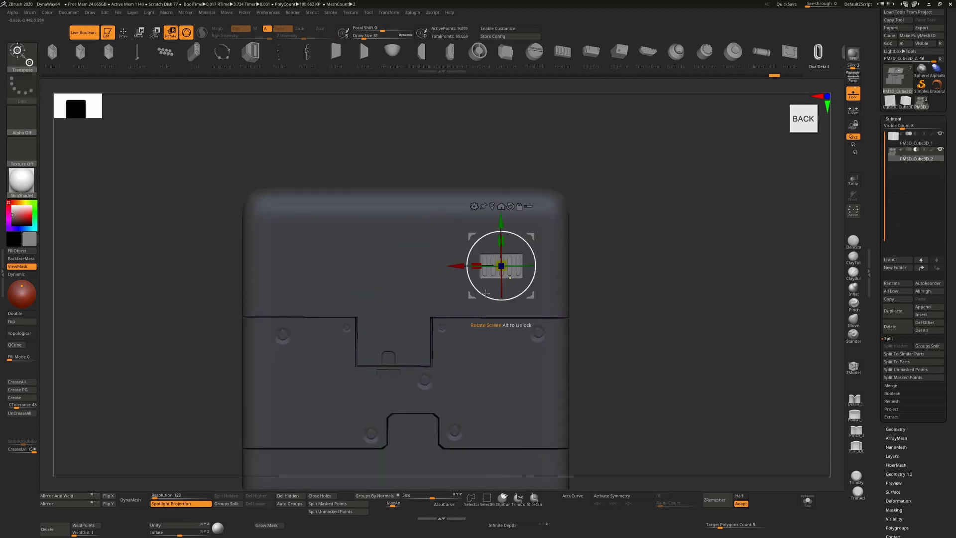
{"action": "key", "text": "q"}
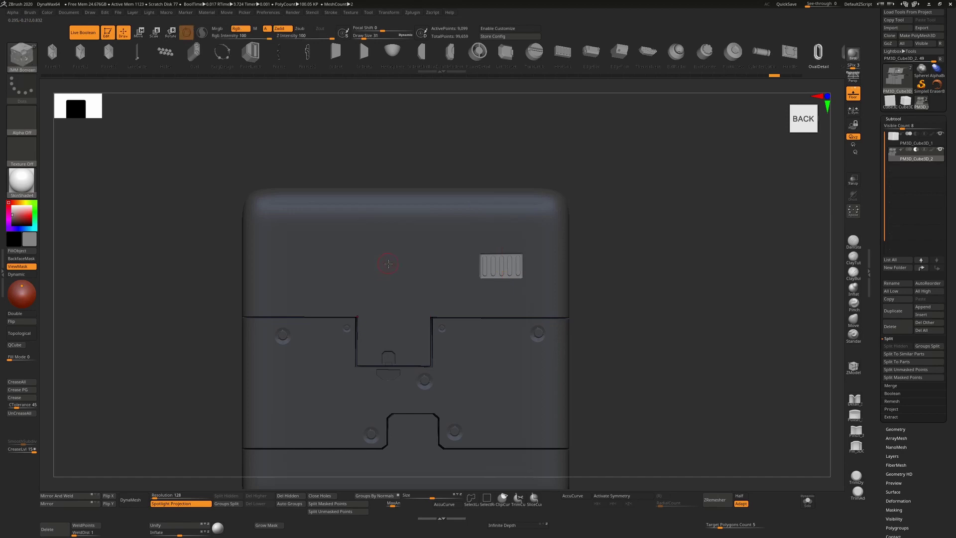
{"action": "mouse_move", "coordinate": [388, 264]}
{"action": "left_mouse_down"}
{"action": "mouse_move", "coordinate": [380, 301]}
{"action": "mouse_move", "coordinate": [438, 264]}
{"action": "left_mouse_up"}
{"action": "mouse_move", "coordinate": [642, 309]}
{"action": "left_mouse_down", "text": "alt"}
{"action": "mouse_move", "coordinate": [644, 271]}
{"action": "mouse_move", "coordinate": [640, 303]}
{"action": "left_mouse_up", "text": "alt"}
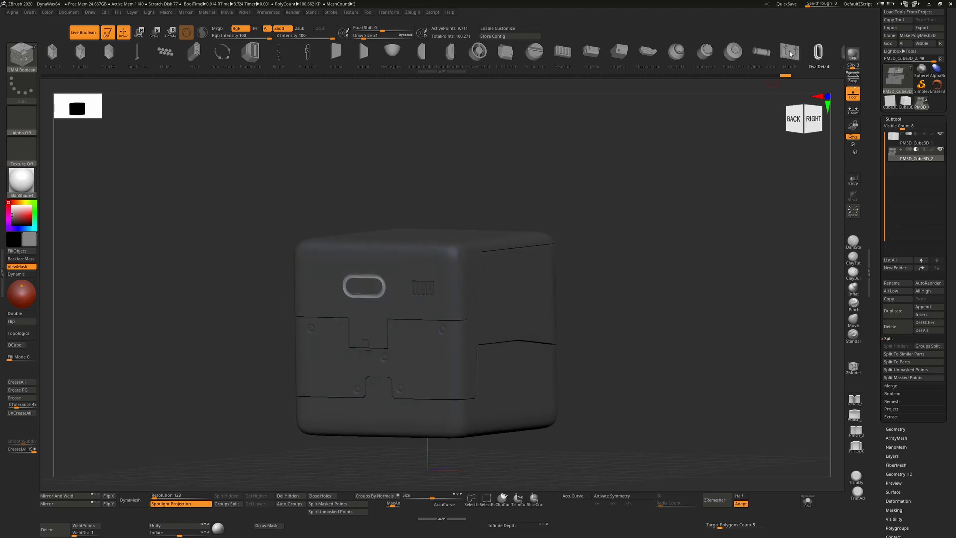
- Insert a Handle cutter on the cube's upper right face and a round slotted cutter beside it
{"action": "left_click", "coordinate": [790, 52]}
{"action": "right_click_drag", "start_coordinate": [505, 300], "coordinate": [436, 311], "text": "alt"}
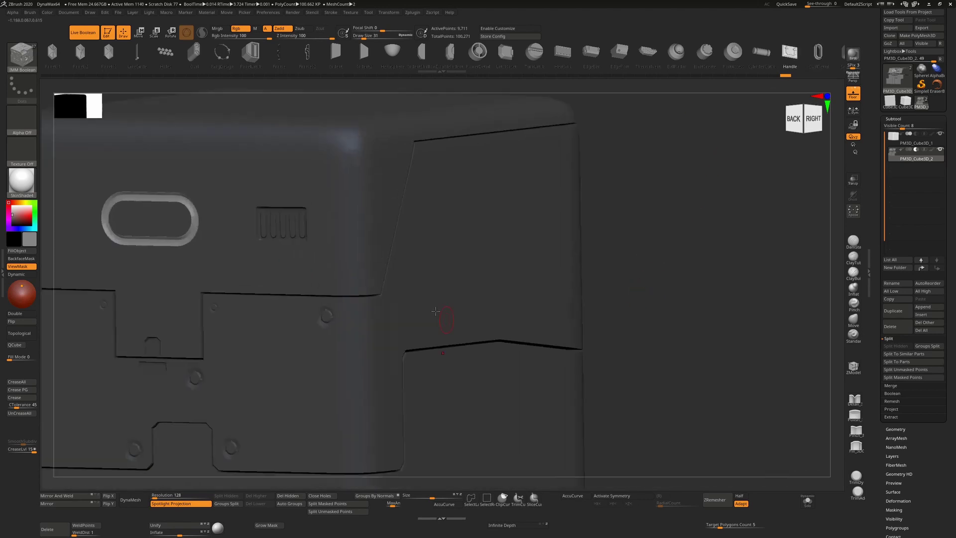
{"action": "left_click_drag", "start_coordinate": [458, 235], "coordinate": [462, 281]}
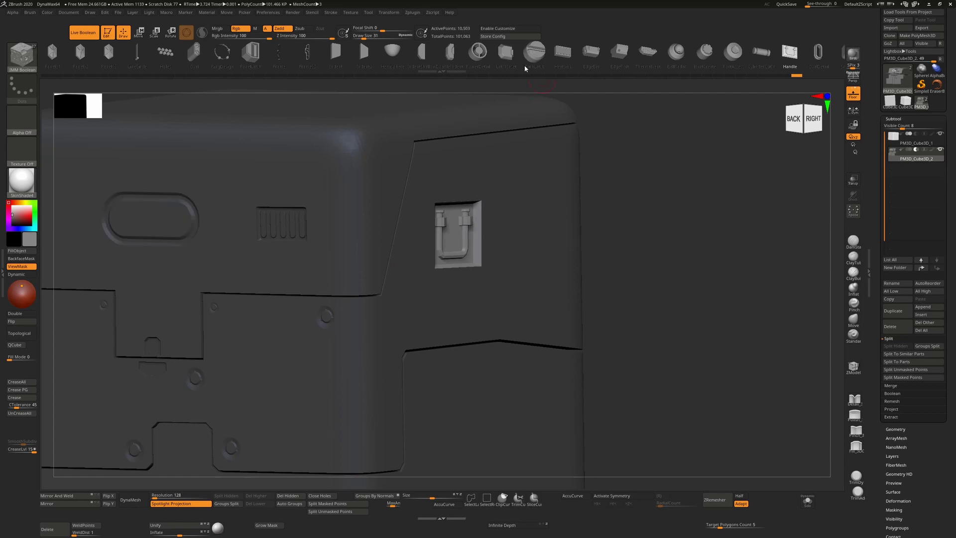
{"action": "left_click", "coordinate": [476, 55]}
{"action": "left_click_drag", "start_coordinate": [545, 211], "coordinate": [545, 253]}
- Insert a Hemisphere cutter on the right face just below the panel groove, near its bend
{"action": "left_click", "coordinate": [380, 51]}
{"action": "right_click_drag", "start_coordinate": [512, 288], "coordinate": [496, 331], "text": "ctrl"}
{"action": "left_click_drag", "start_coordinate": [462, 328], "coordinate": [467, 369]}
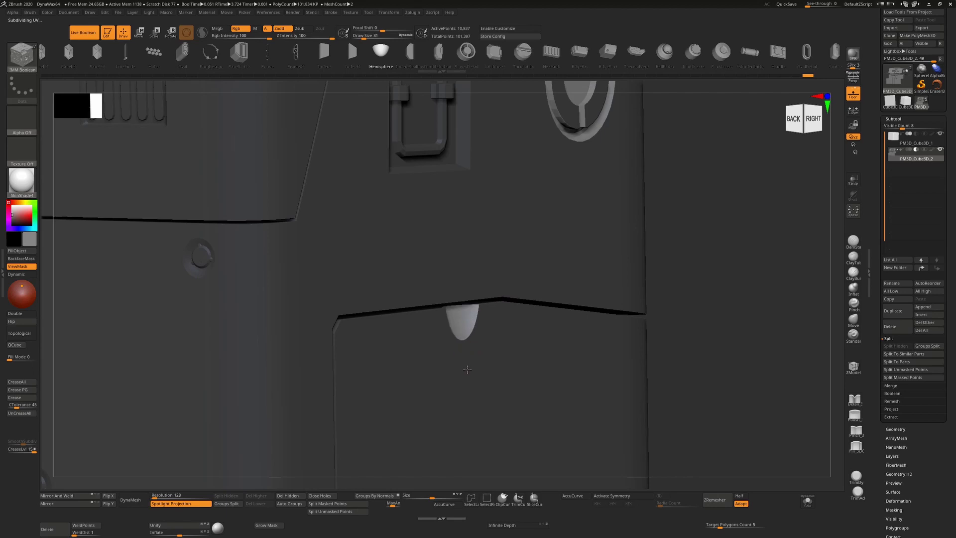
{"action": "left_click_drag", "start_coordinate": [762, 240], "coordinate": [732, 154]}
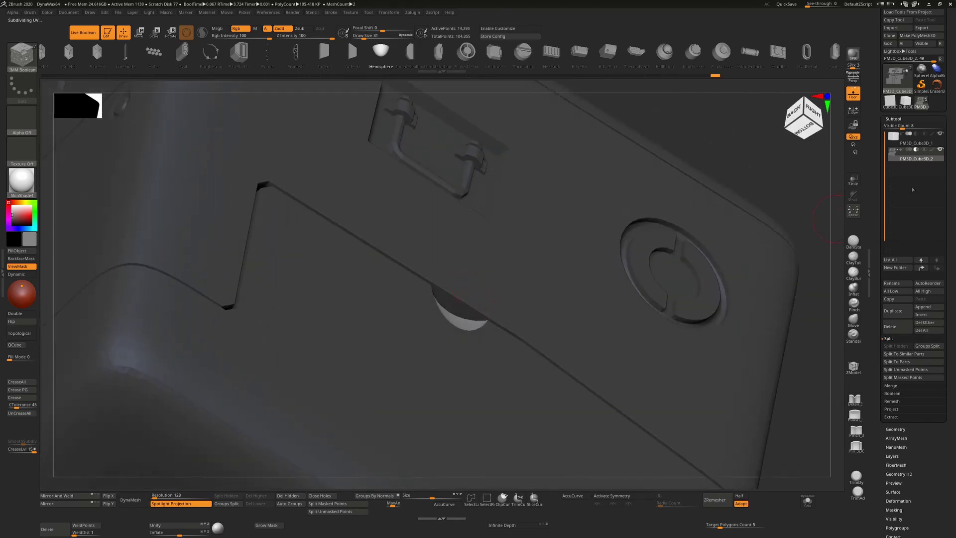
- Insert a Hemisphere into the PM3D_Cube3D_1 subtool above the cut-out on the right face and align its flat edge with the groove
{"action": "left_click", "coordinate": [918, 143]}
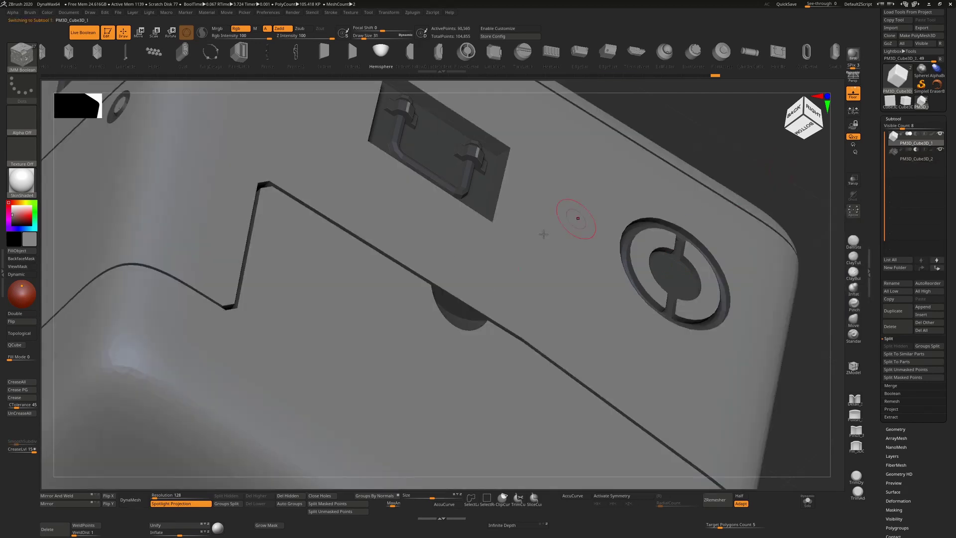
{"action": "mouse_move", "coordinate": [459, 304]}
{"action": "left_mouse_down"}
{"action": "mouse_move", "coordinate": [488, 272]}
{"action": "mouse_move", "coordinate": [483, 277]}
{"action": "left_mouse_up"}
{"action": "key", "text": "w"}
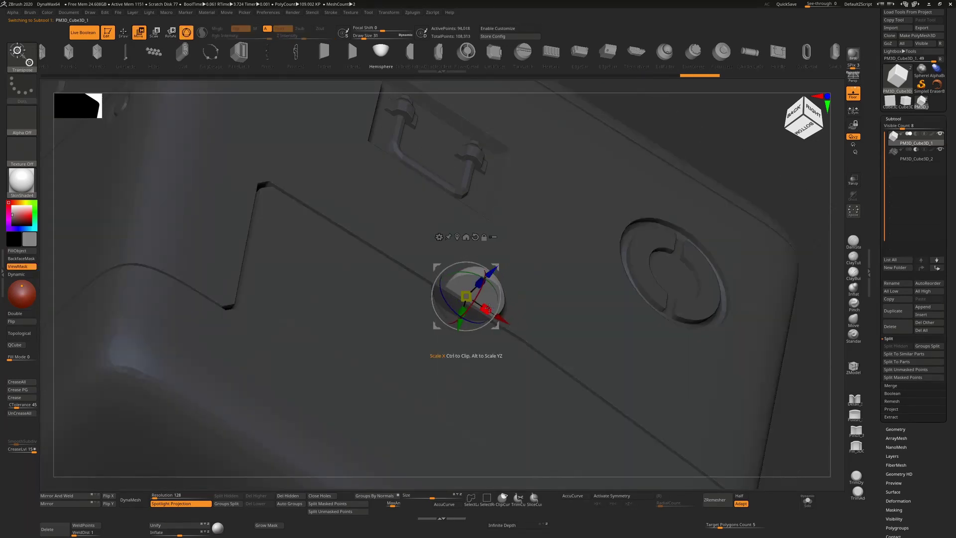
{"action": "left_click_drag", "start_coordinate": [504, 313], "coordinate": [484, 313]}
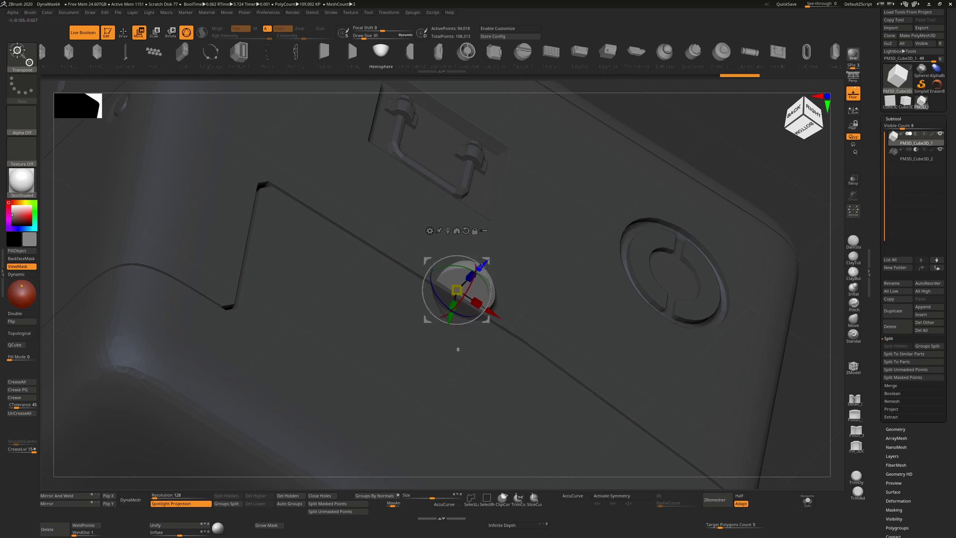
{"action": "left_click_drag", "start_coordinate": [763, 171], "coordinate": [697, 209]}
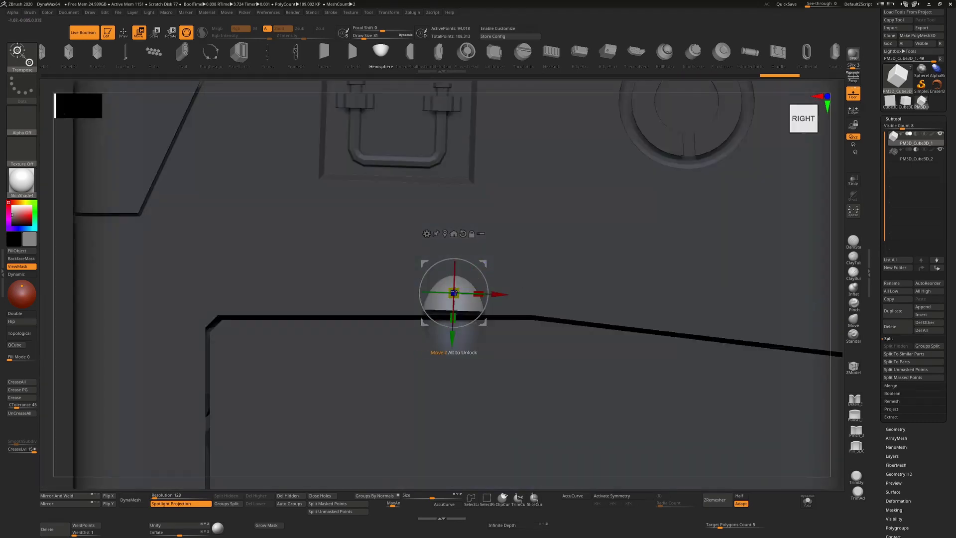
{"action": "left_click_drag", "start_coordinate": [457, 331], "coordinate": [456, 335]}
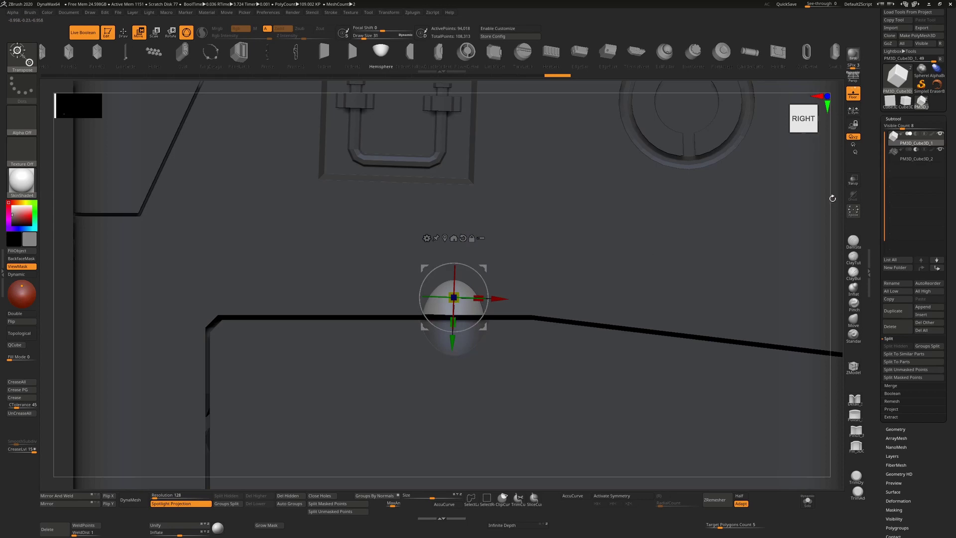
{"action": "left_click_drag", "start_coordinate": [839, 220], "coordinate": [840, 125]}
- Stretch the raised hemisphere upward away from the groove into a tall, tapered bump
{"action": "key", "text": "q"}
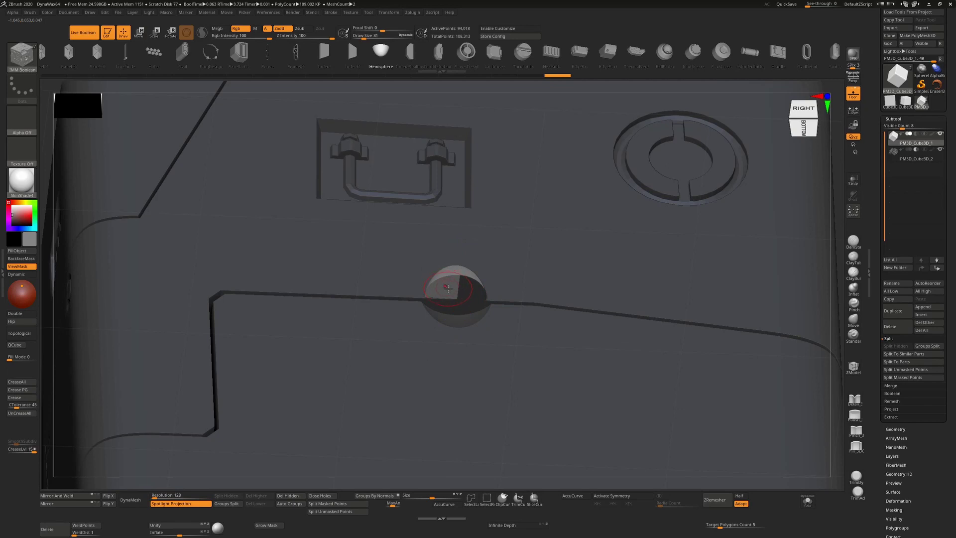
{"action": "key", "text": "w"}
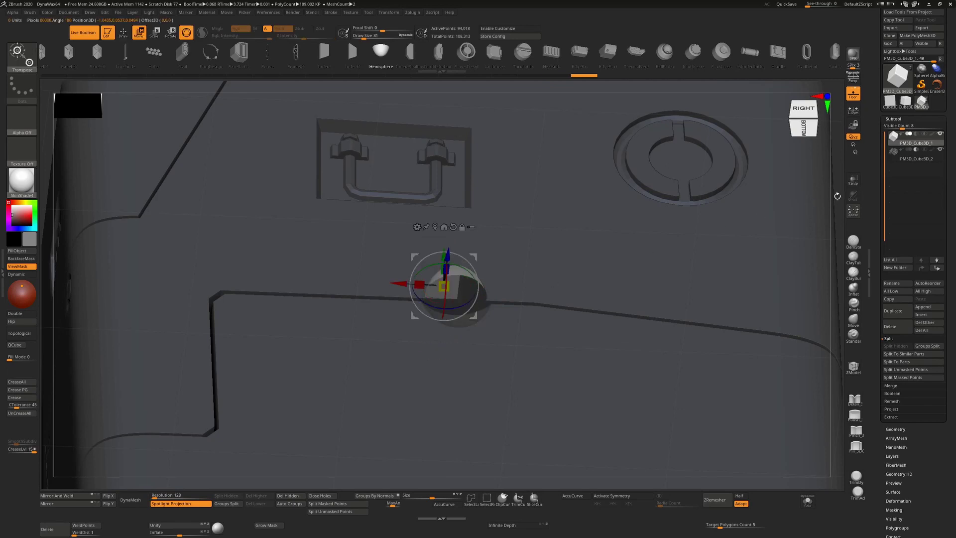
{"action": "left_click_drag", "start_coordinate": [823, 215], "coordinate": [823, 239], "text": "shift"}
{"action": "left_click_drag", "start_coordinate": [447, 261], "coordinate": [454, 219]}
{"action": "key", "text": "q"}
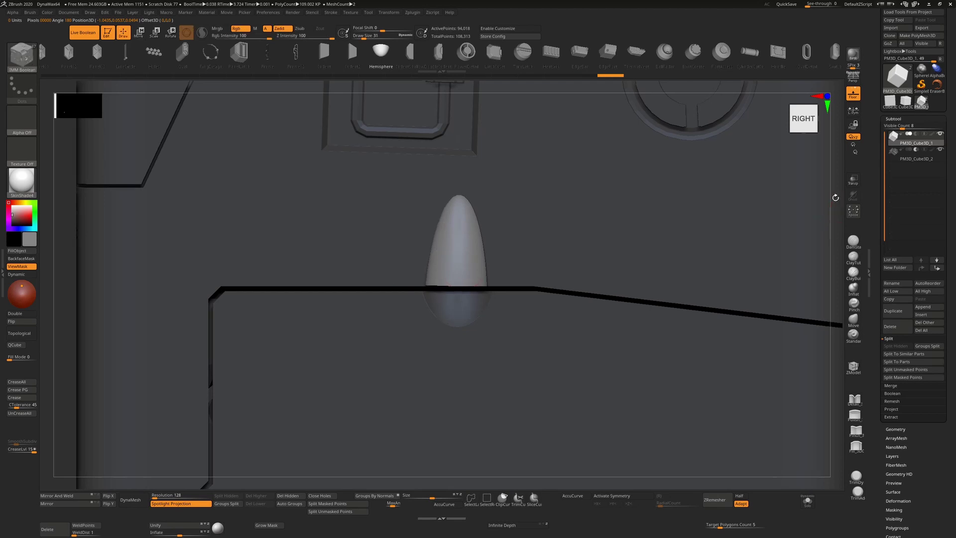
- Check the author name and link in the IMM PanelCuts brush's credit and close it without editing
{"action": "left_click_drag", "start_coordinate": [835, 196], "coordinate": [802, 231], "text": "alt"}
{"action": "left_click_drag", "start_coordinate": [742, 240], "coordinate": [743, 213]}
{"action": "mouse_move", "coordinate": [703, 245]}
{"action": "left_mouse_down", "text": "ctrl"}
{"action": "mouse_move", "coordinate": [657, 275]}
{"action": "mouse_move", "coordinate": [714, 281]}
{"action": "mouse_move", "coordinate": [700, 290]}
{"action": "mouse_move", "coordinate": [700, 256]}
{"action": "mouse_move", "coordinate": [771, 248]}
{"action": "left_mouse_up", "text": "ctrl"}
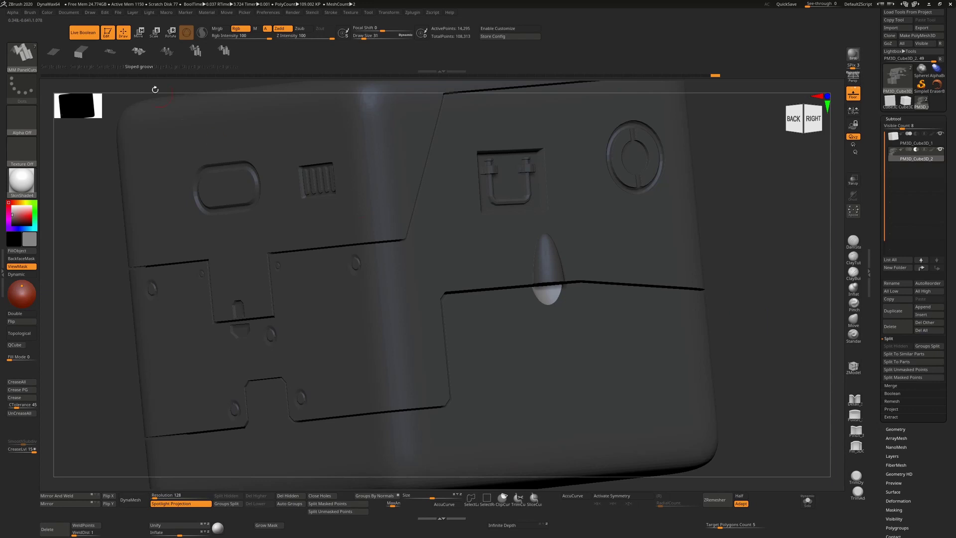
{"action": "left_click", "coordinate": [29, 14]}
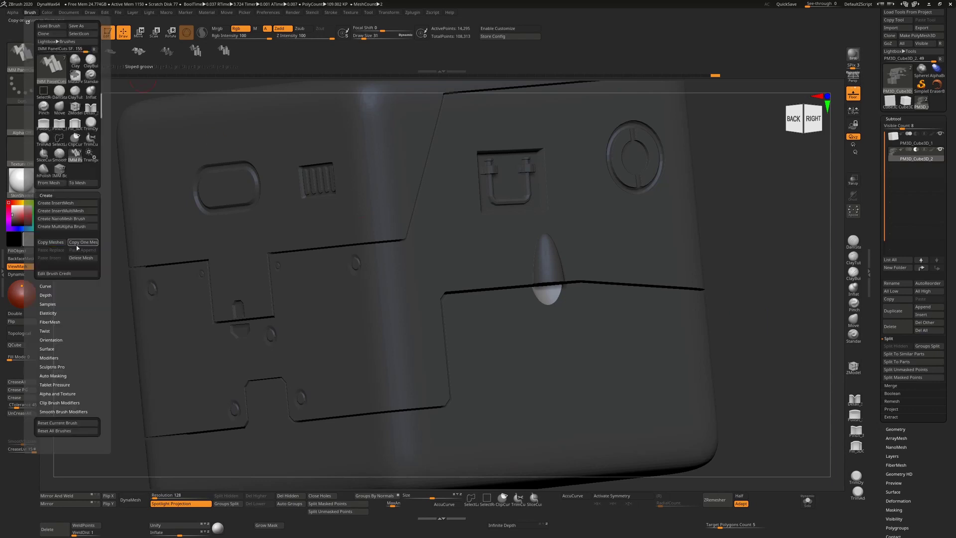
{"action": "left_click", "coordinate": [73, 273]}
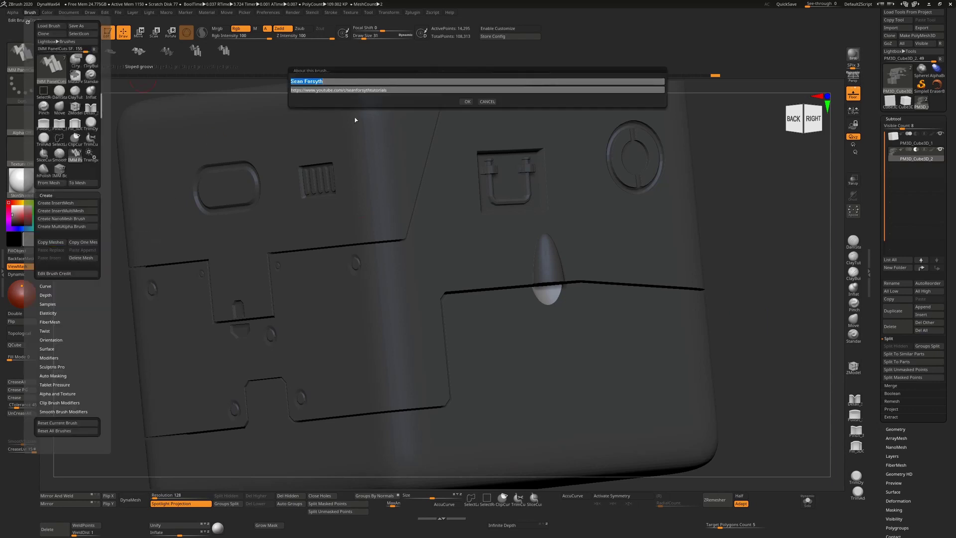
{"action": "left_click", "coordinate": [356, 90]}
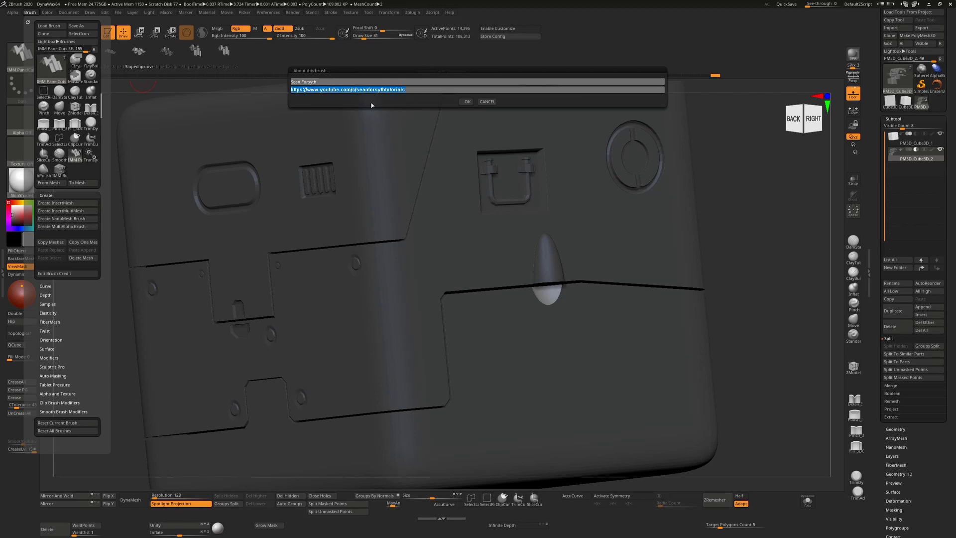
{"action": "left_click", "coordinate": [486, 102]}
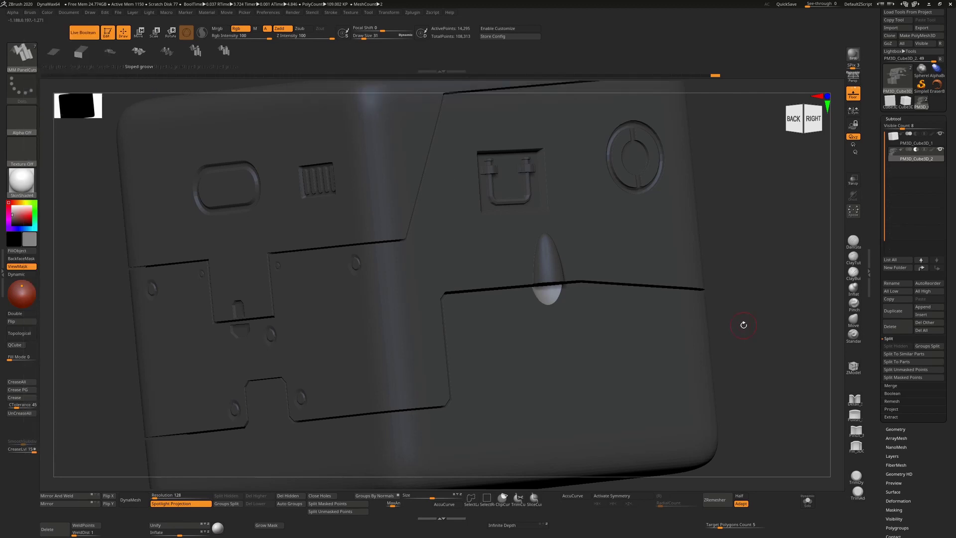